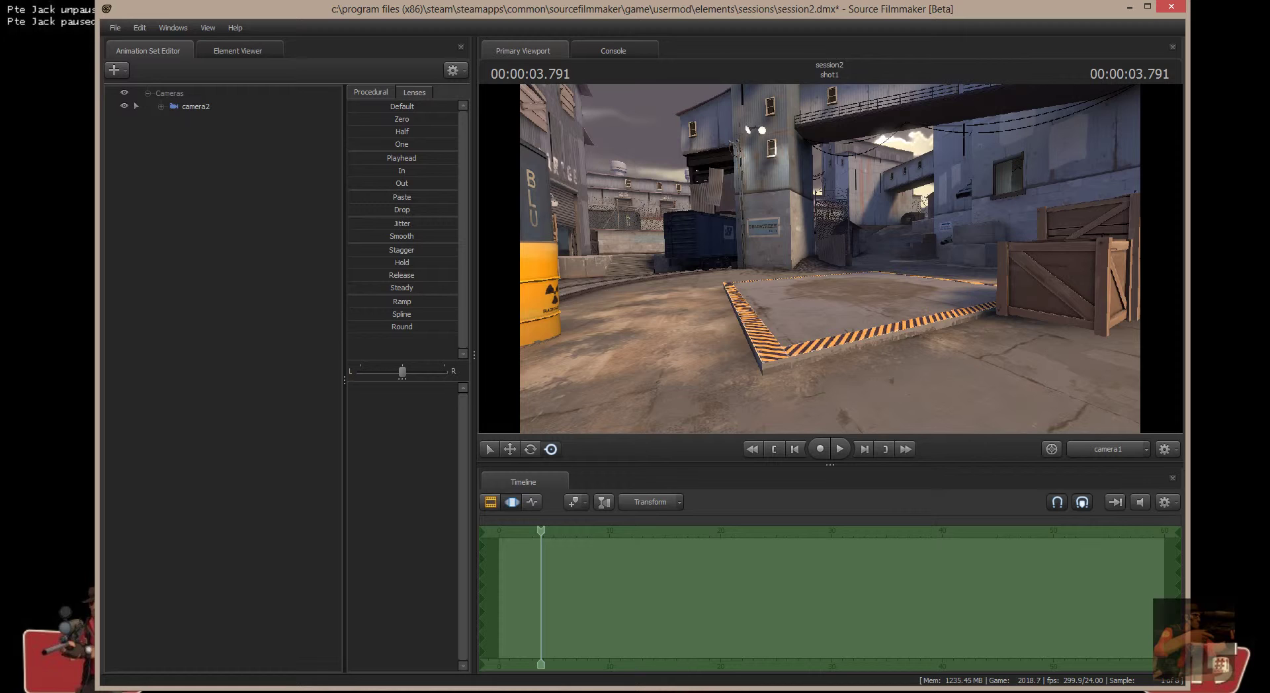
Step: Create an animation set for the new model player\hwm\femscout.mdl, filtering the model list by "hwm"
mouse_move(541, 531)
left_mouse_down()
mouse_move(1121, 531)
mouse_move(1060, 532)
left_mouse_up()
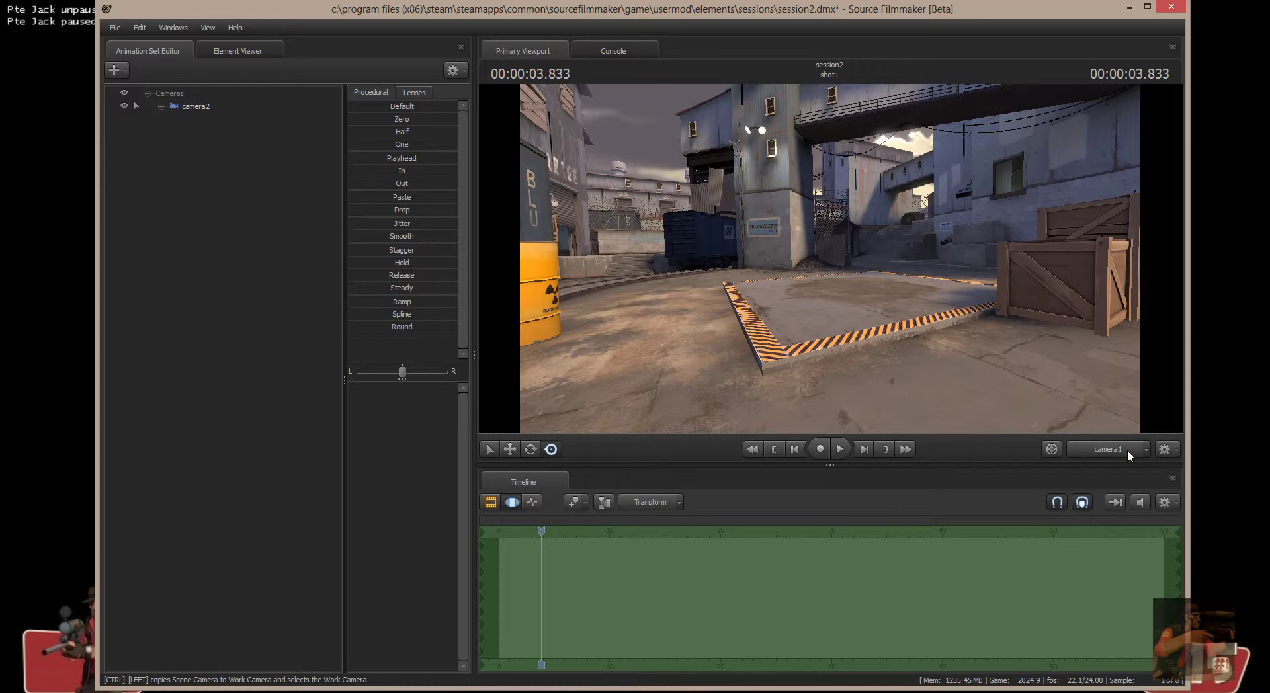
left_click_drag(969, 317, 1007, 307)
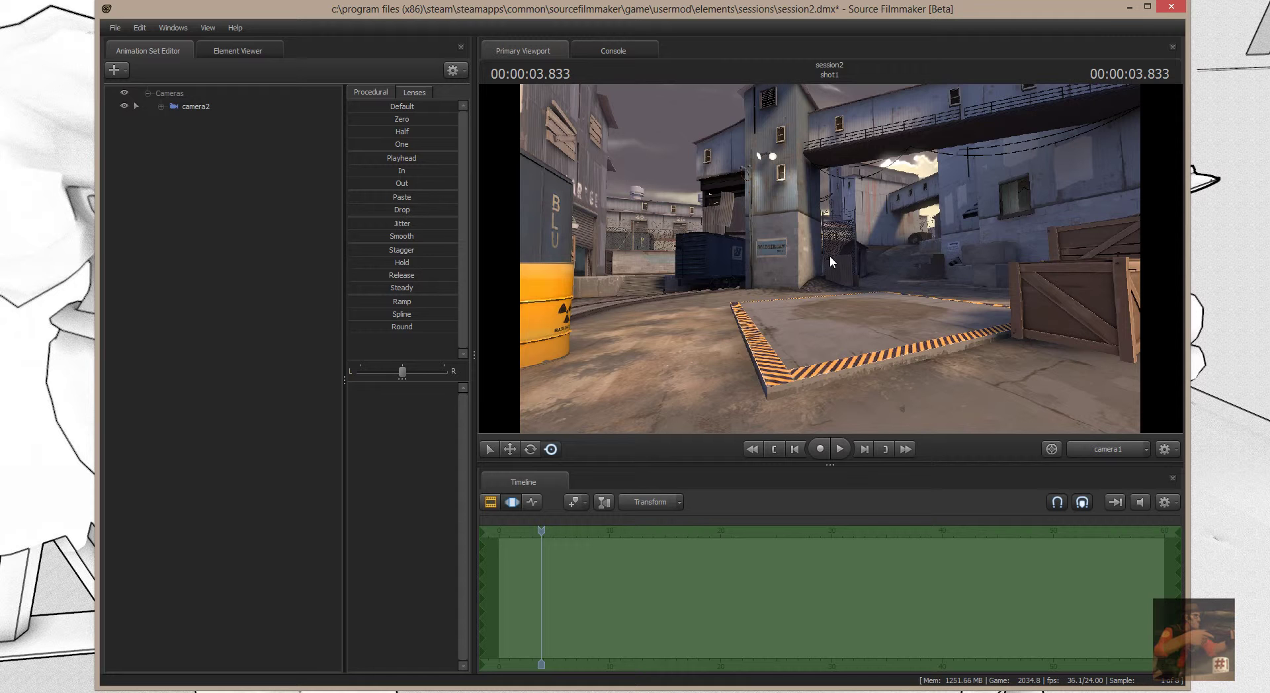
mouse_move(831, 255)
left_mouse_down()
mouse_move(867, 255)
mouse_move(824, 252)
mouse_move(856, 256)
mouse_move(830, 263)
left_mouse_up()
key("w")
key("w")
key("s")
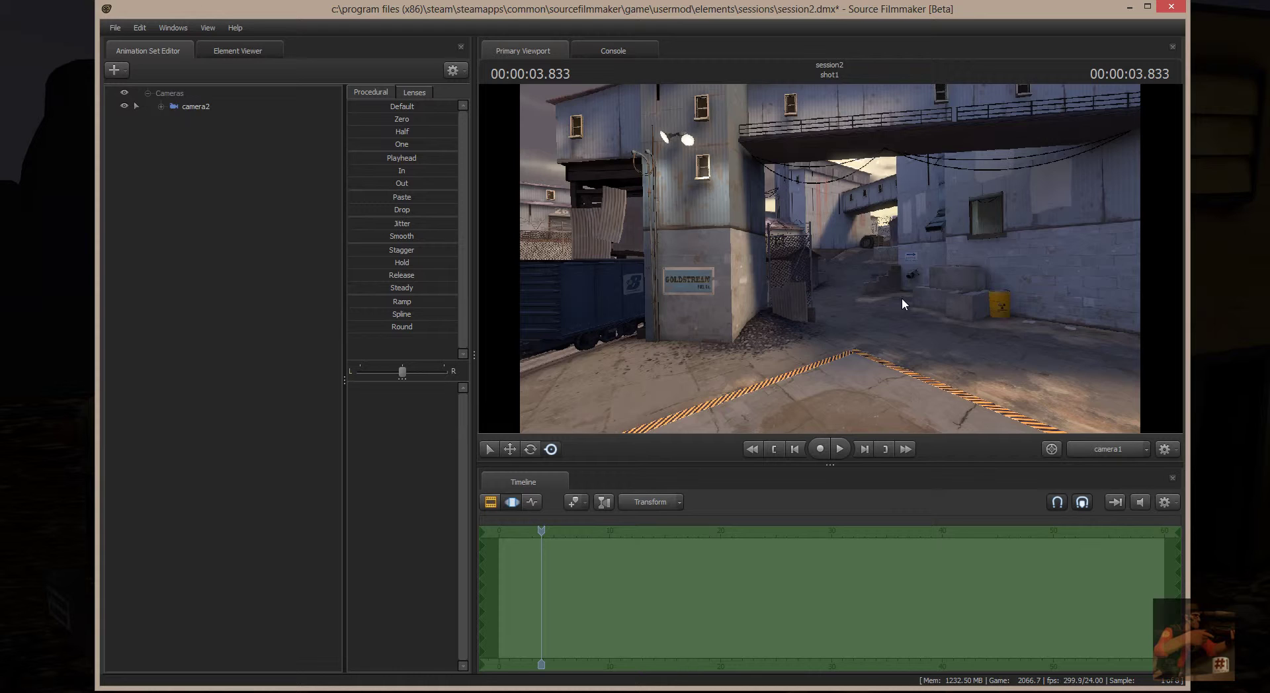
right_click(168, 267)
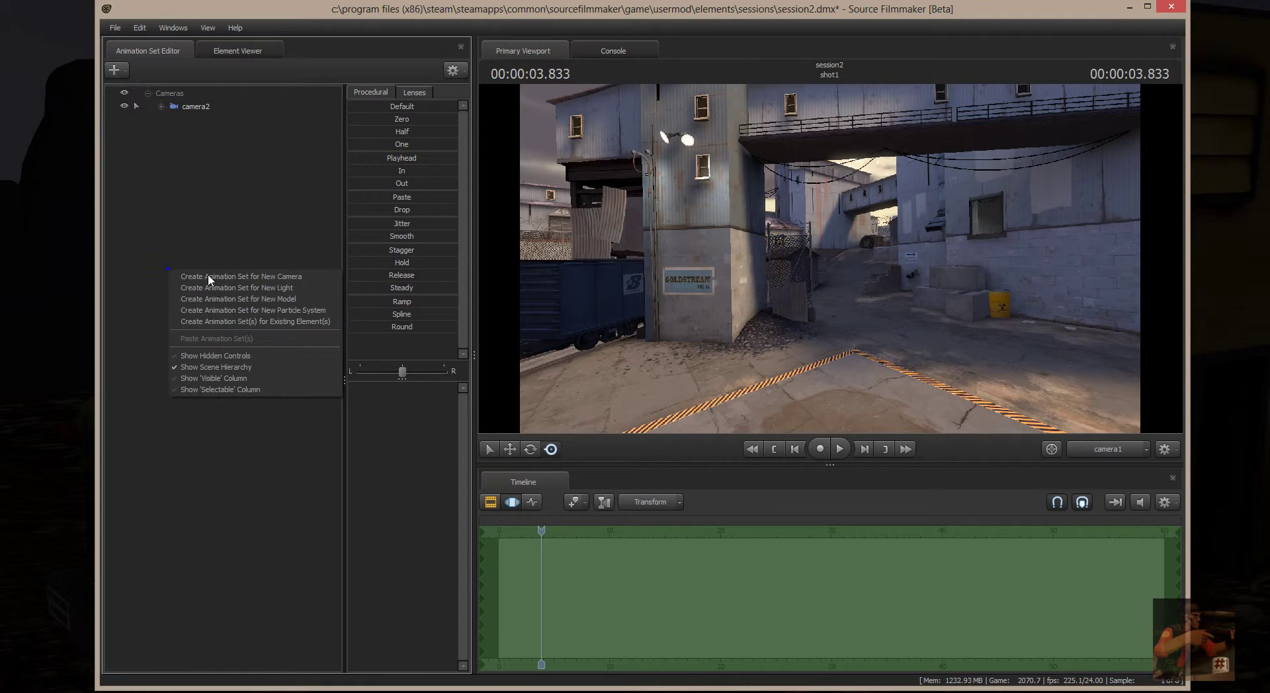
left_click(234, 298)
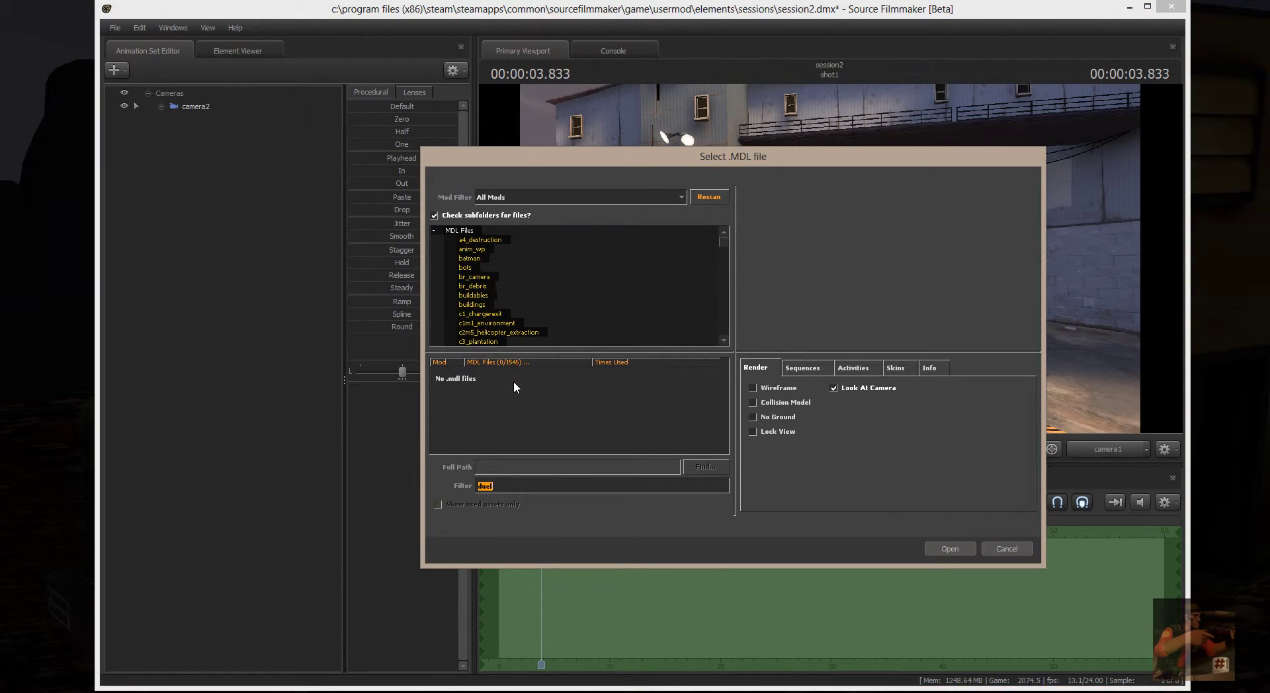
type("h")
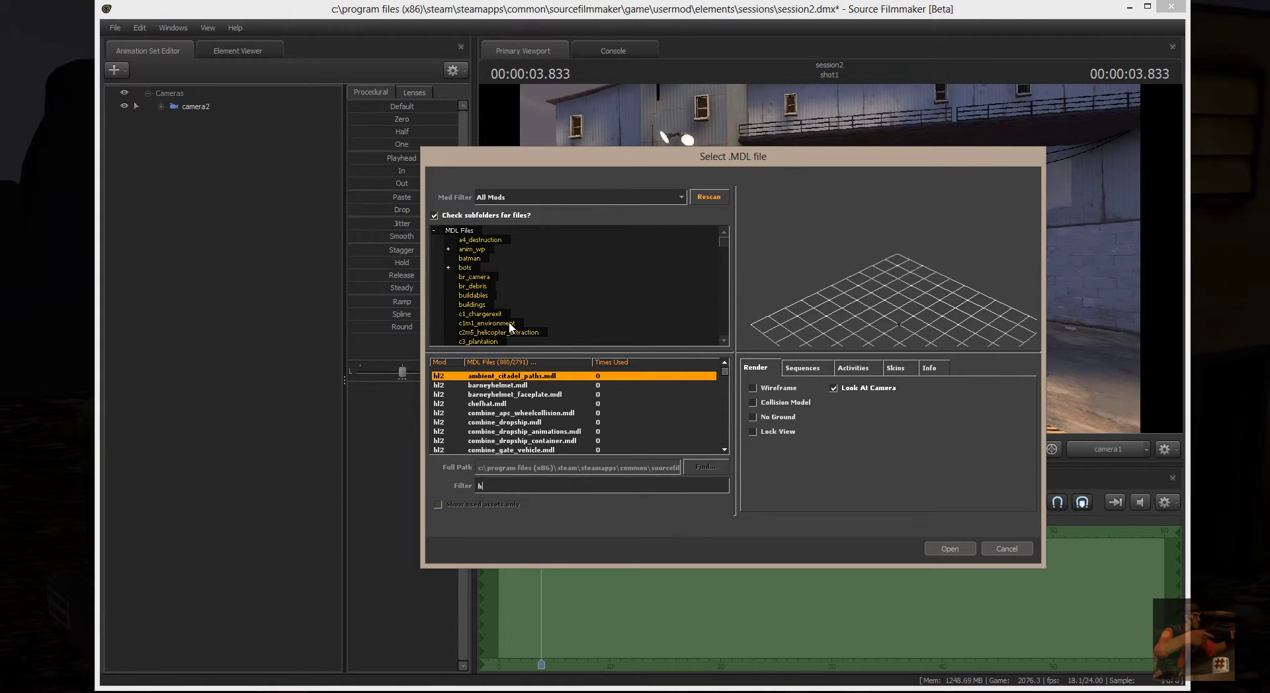
type("wm")
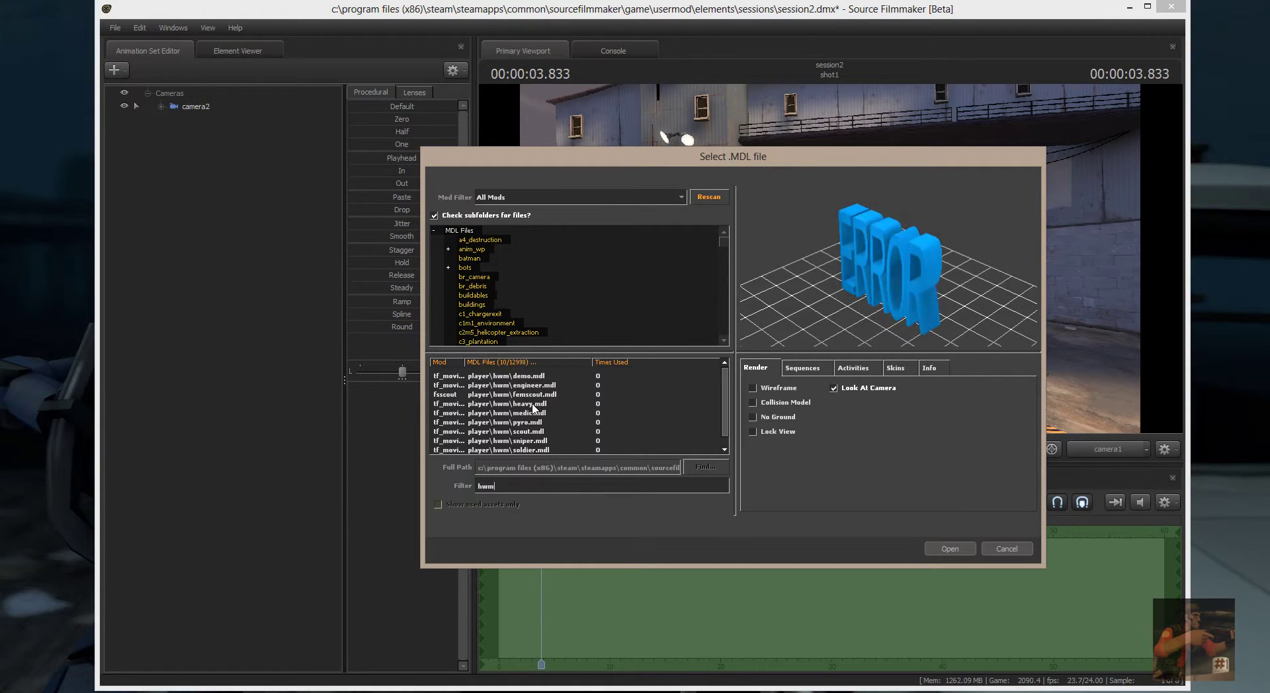
double_click(527, 395)
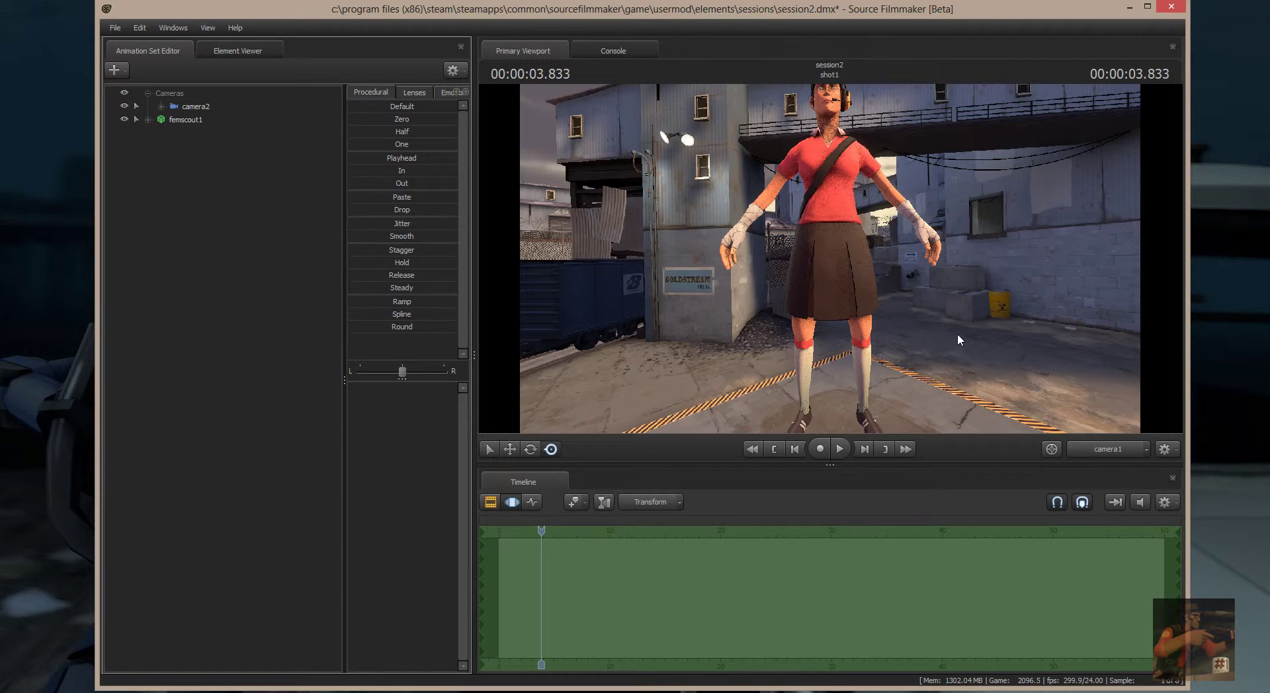
Step: Examine the femscout1 model in the yard from several angles, with its bone controls shown and hidden
left_click_drag(1046, 329, 1045, 281)
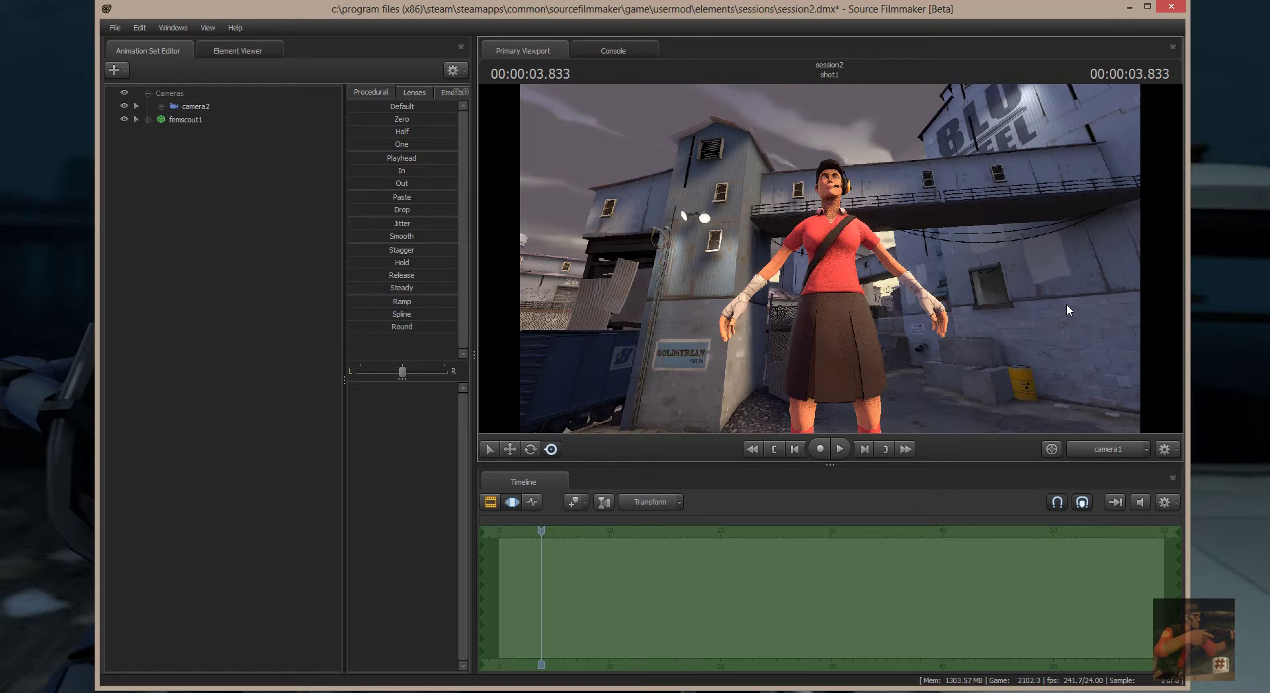
left_click(185, 121)
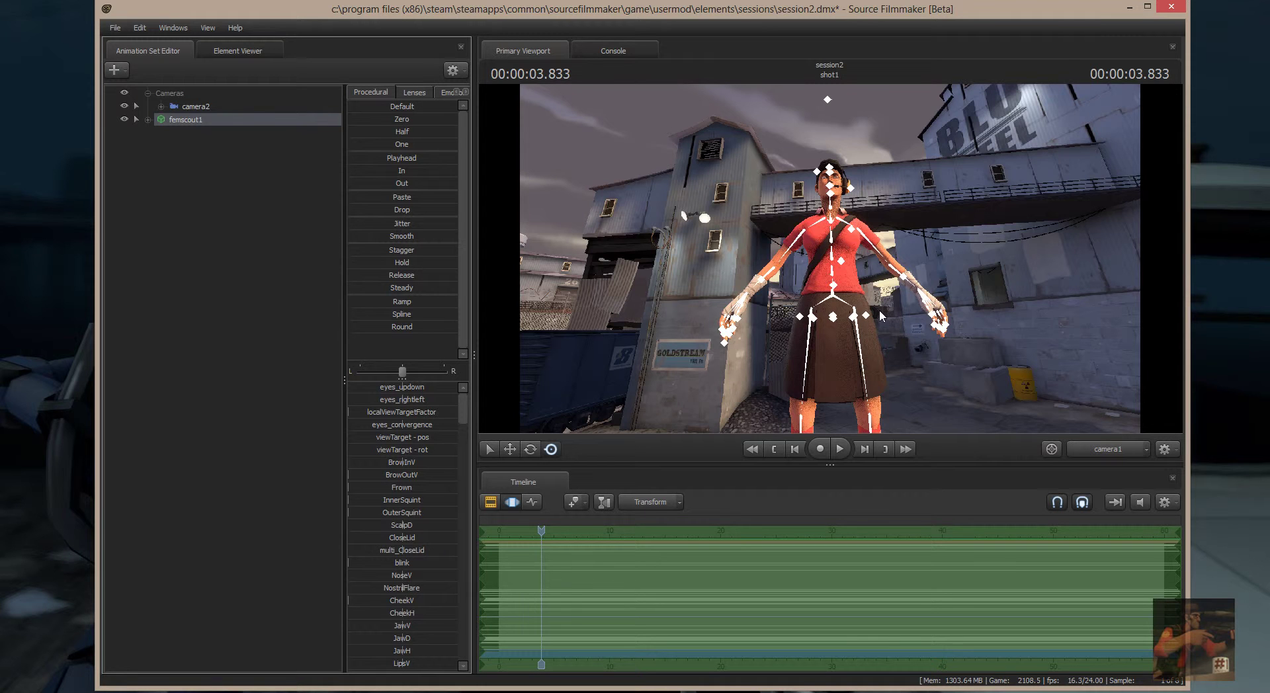
left_click(169, 159)
left_click_drag(1077, 328, 834, 258)
key("d")
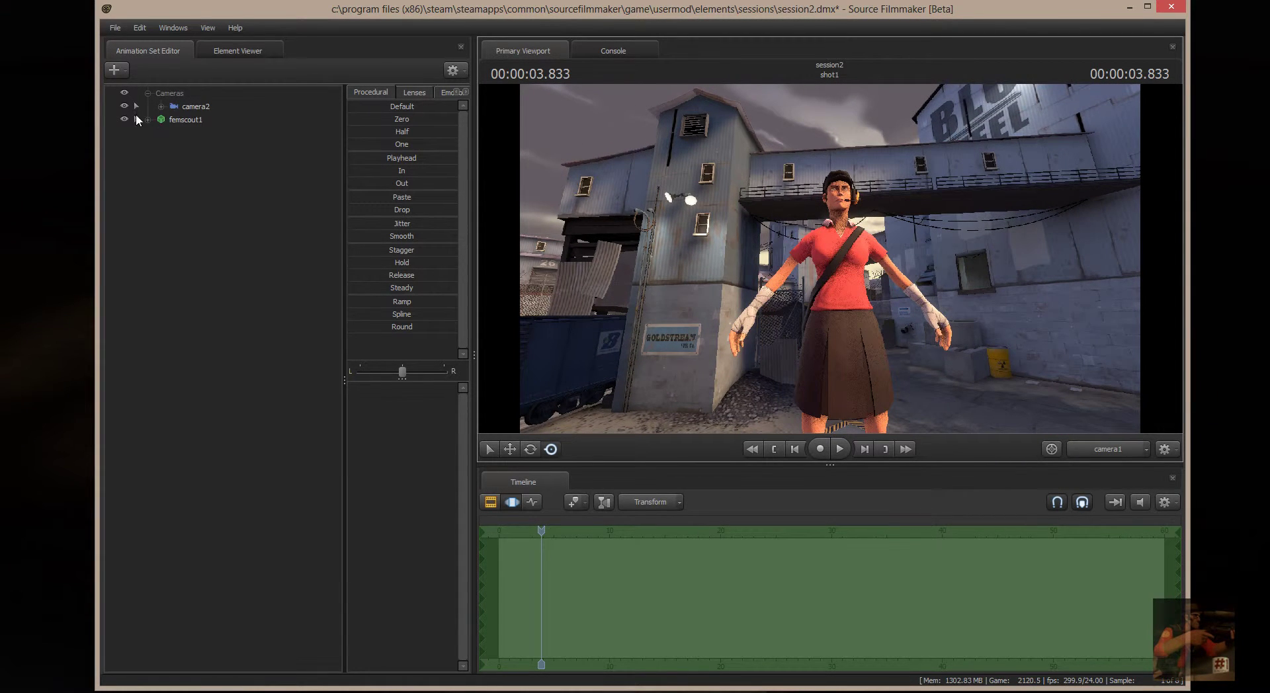
left_click(191, 120)
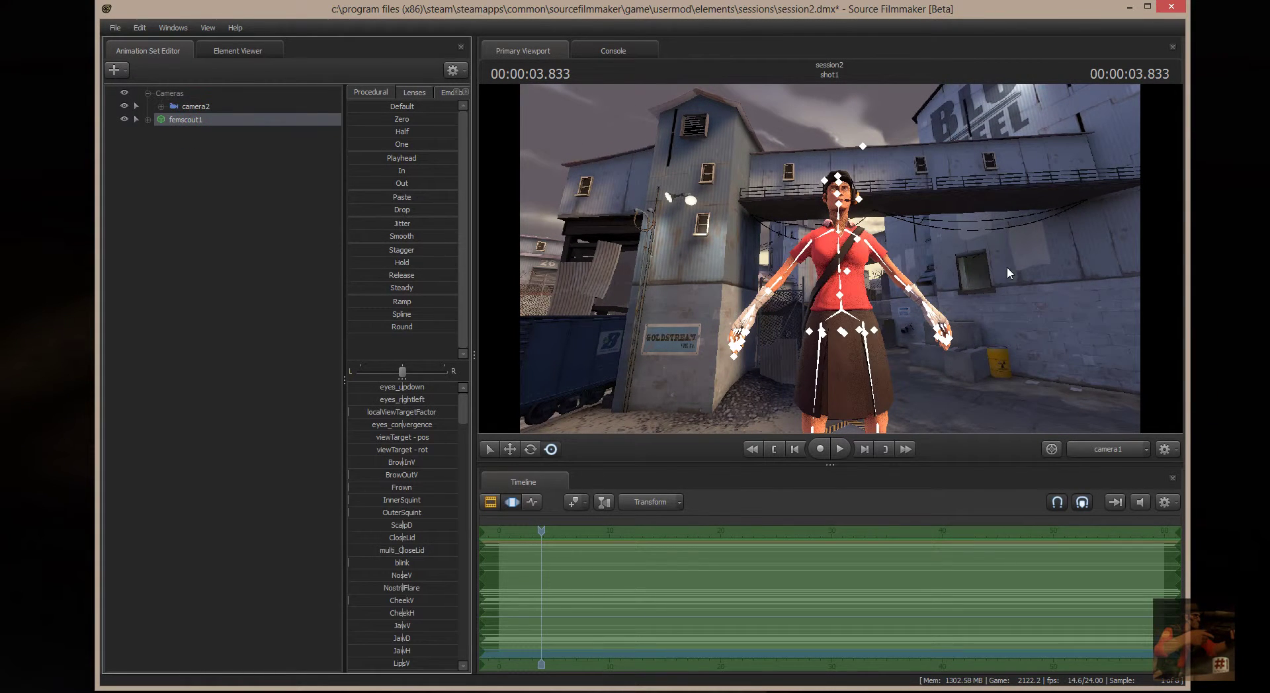
left_click_drag(1096, 253, 1096, 253)
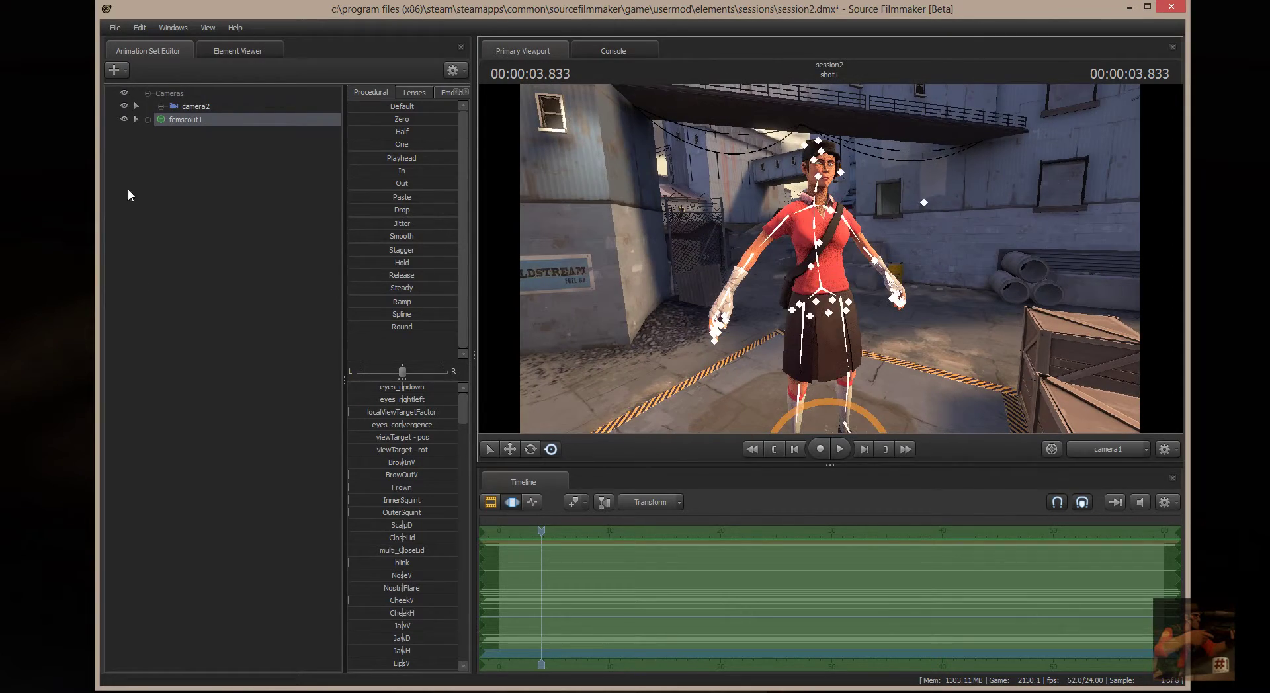
left_click(178, 199)
left_click_drag(996, 263, 1121, 351)
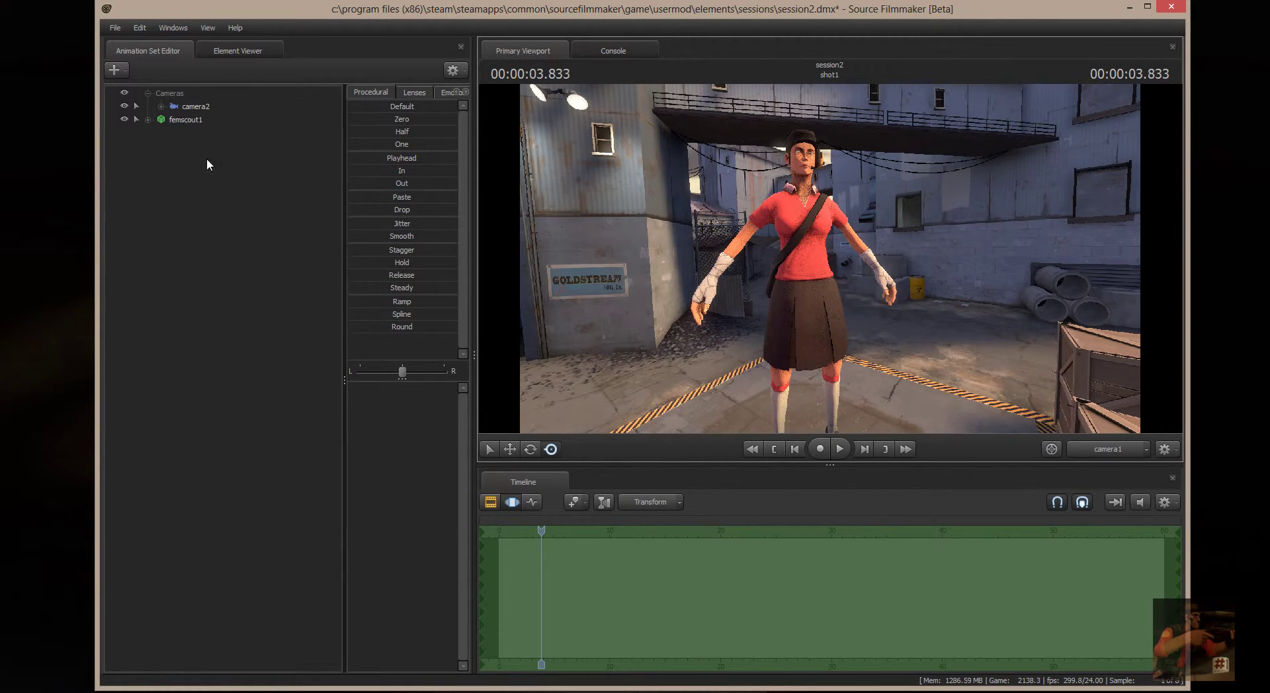
left_click_drag(969, 325, 956, 326)
Step: Select femscout1 and move the whole model across the ground by its root control, then commit the change
left_click(186, 119)
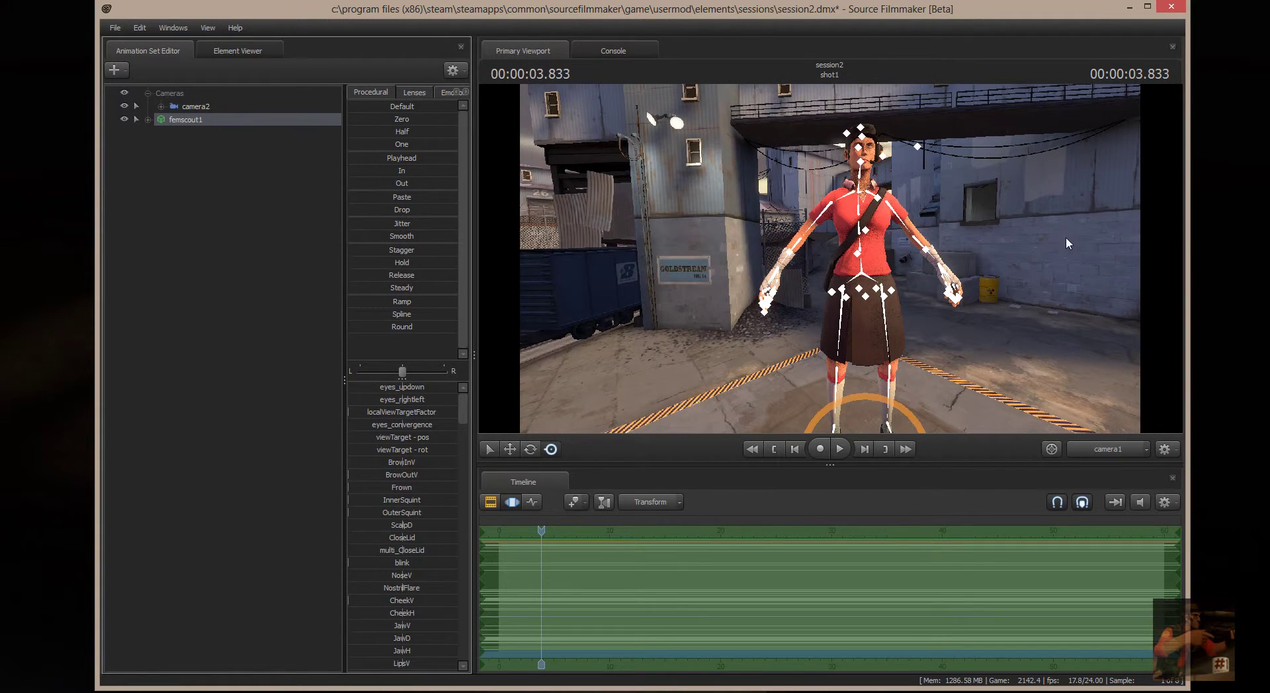
left_click_drag(830, 264, 764, 281)
left_click_drag(579, 291, 830, 262)
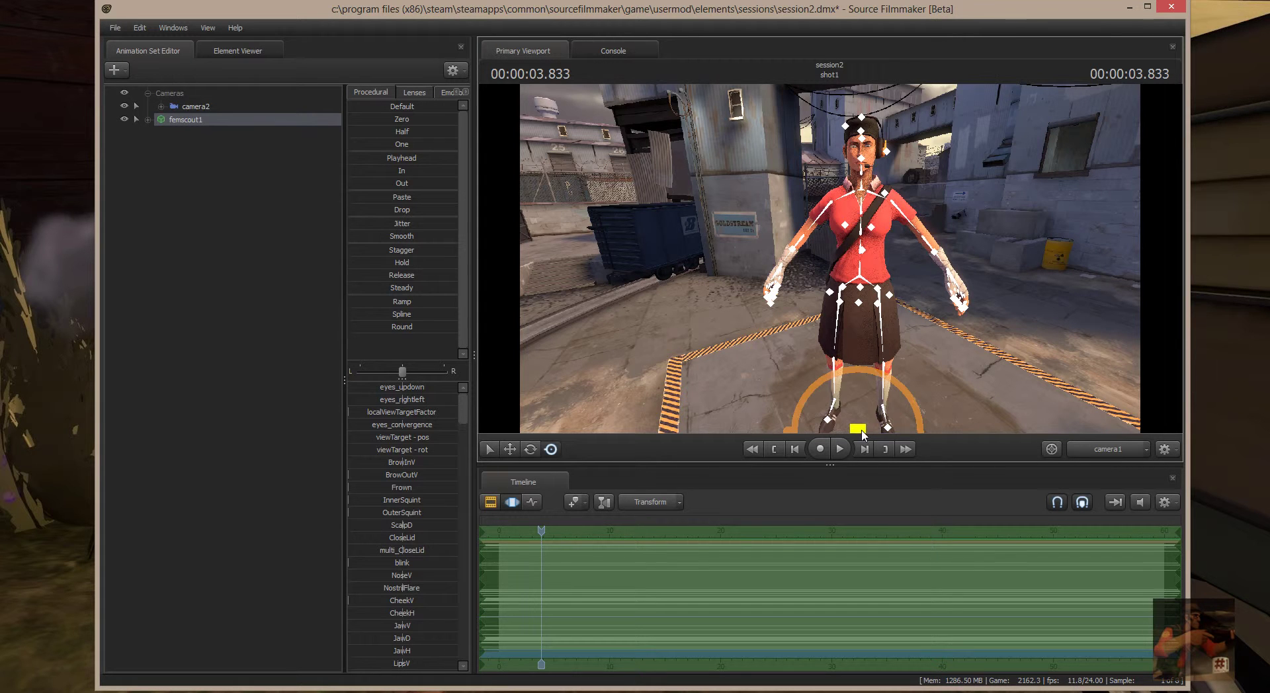
left_click_drag(859, 431, 815, 331)
left_click(832, 356)
key("w")
key("d")
key("w")
key("ctrl")
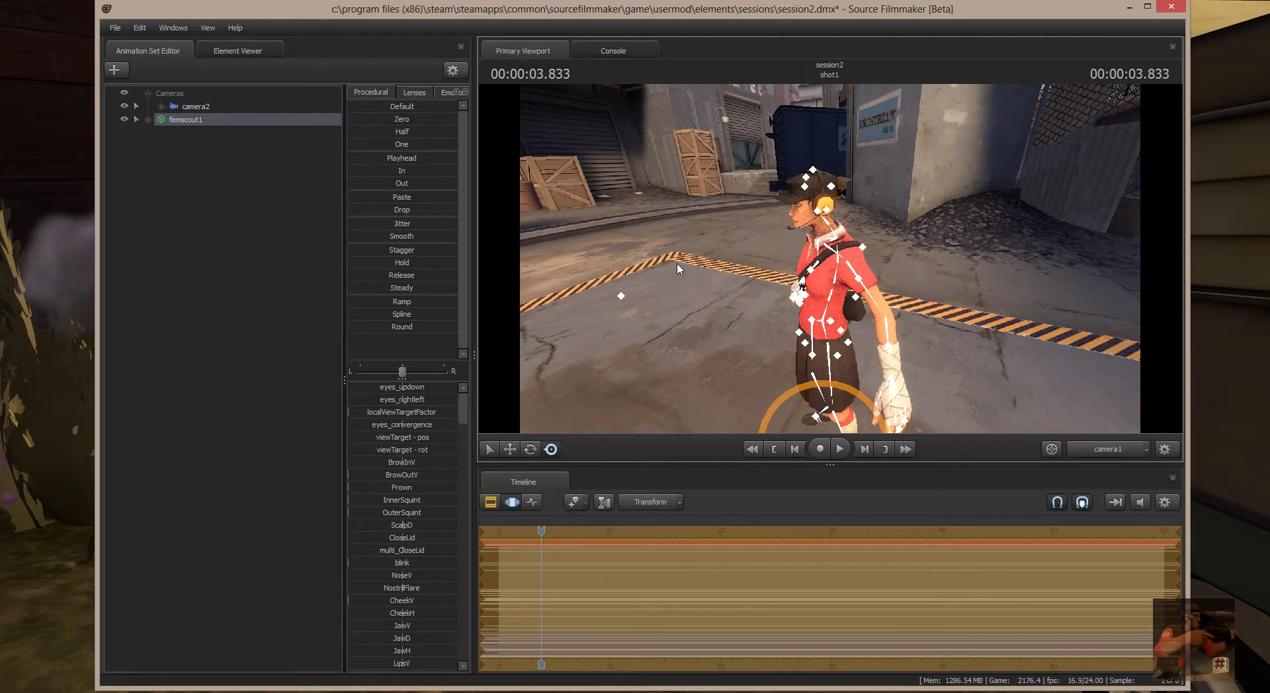
key("a")
left_click_drag(653, 245, 1042, 246)
left_click_drag(1065, 286, 812, 267, "alt")
left_click_drag(900, 217, 831, 271)
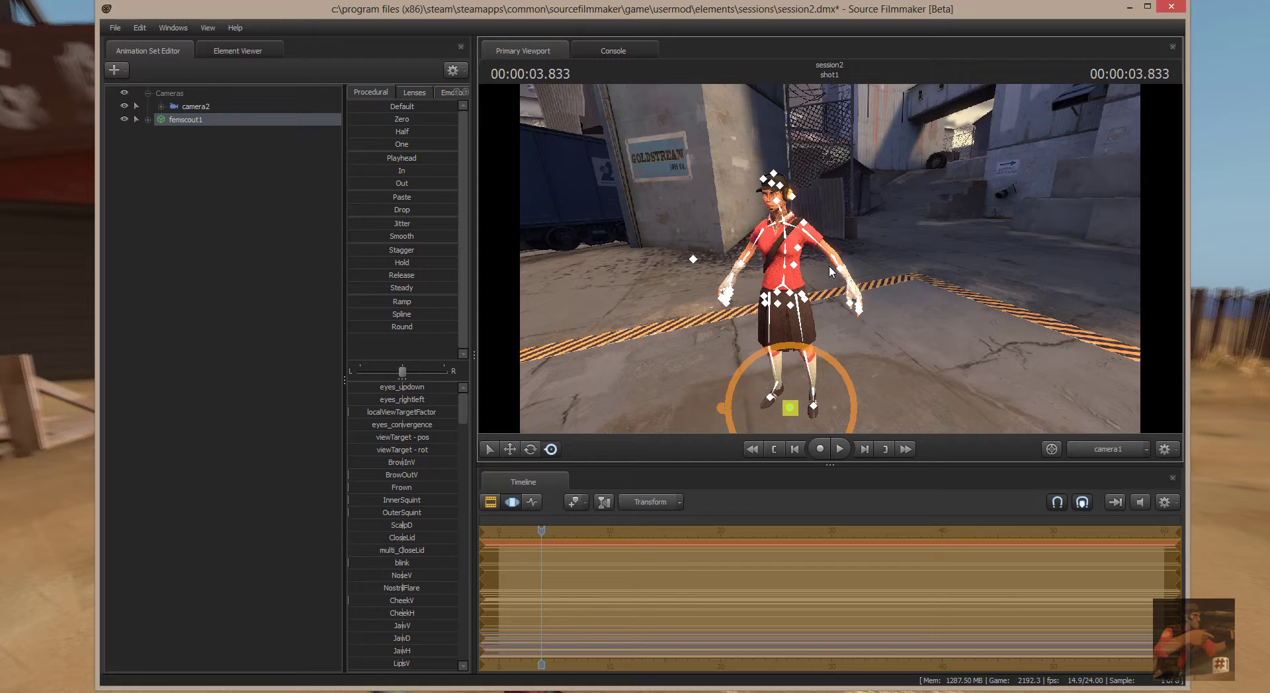
key("Return")
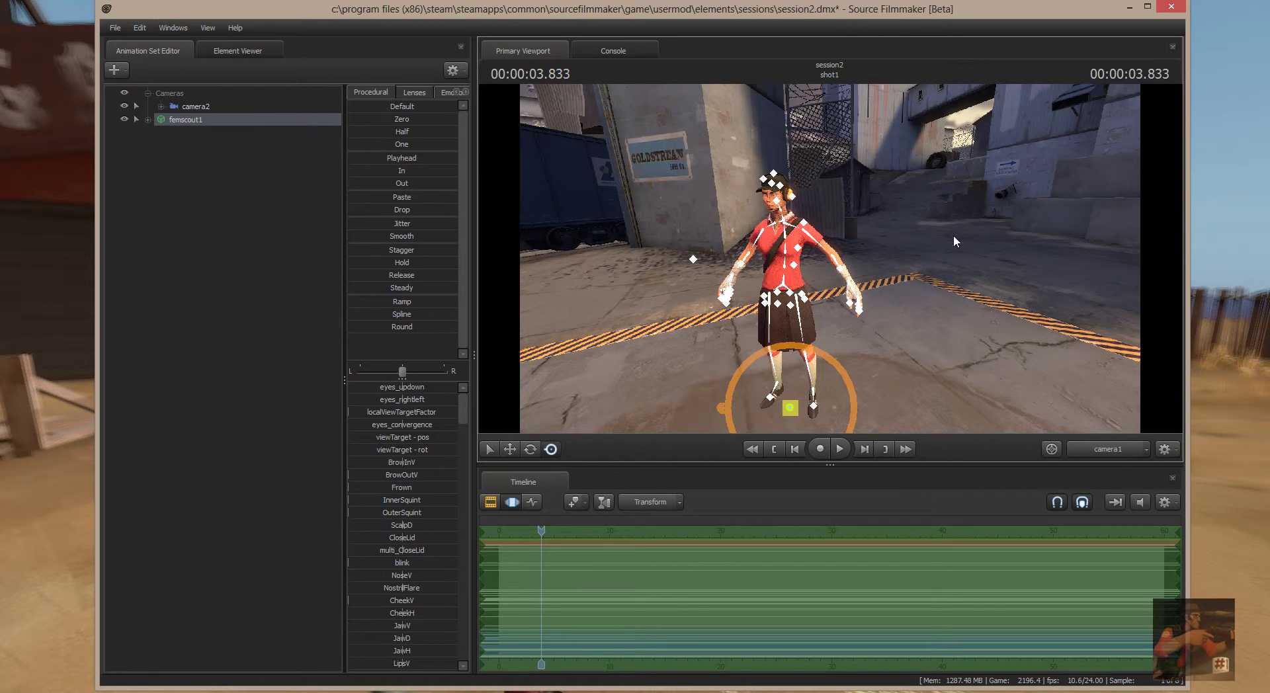
Step: Expand camera2's transform controls and femscout1's Body group, and lock camera2 to femscout1's rootTransform
left_click_drag(958, 223, 926, 224)
left_click_drag(829, 258, 829, 258)
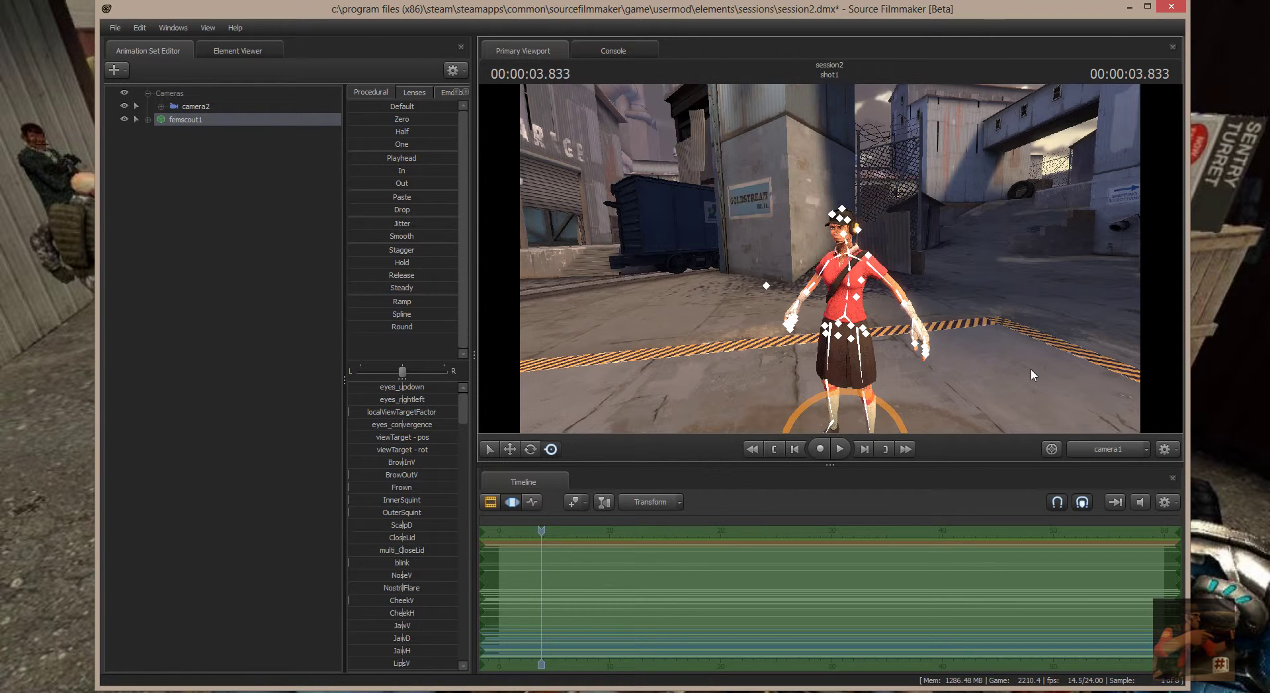
left_click(198, 107)
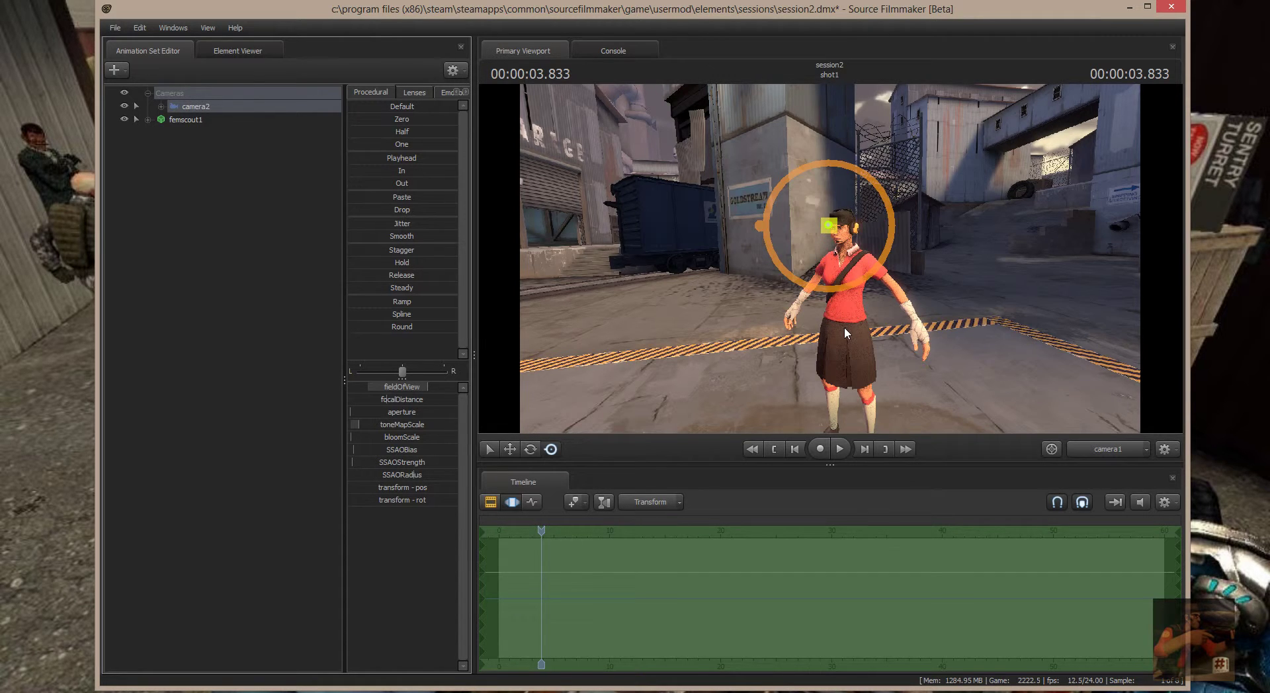
left_click(148, 120)
left_click(161, 106)
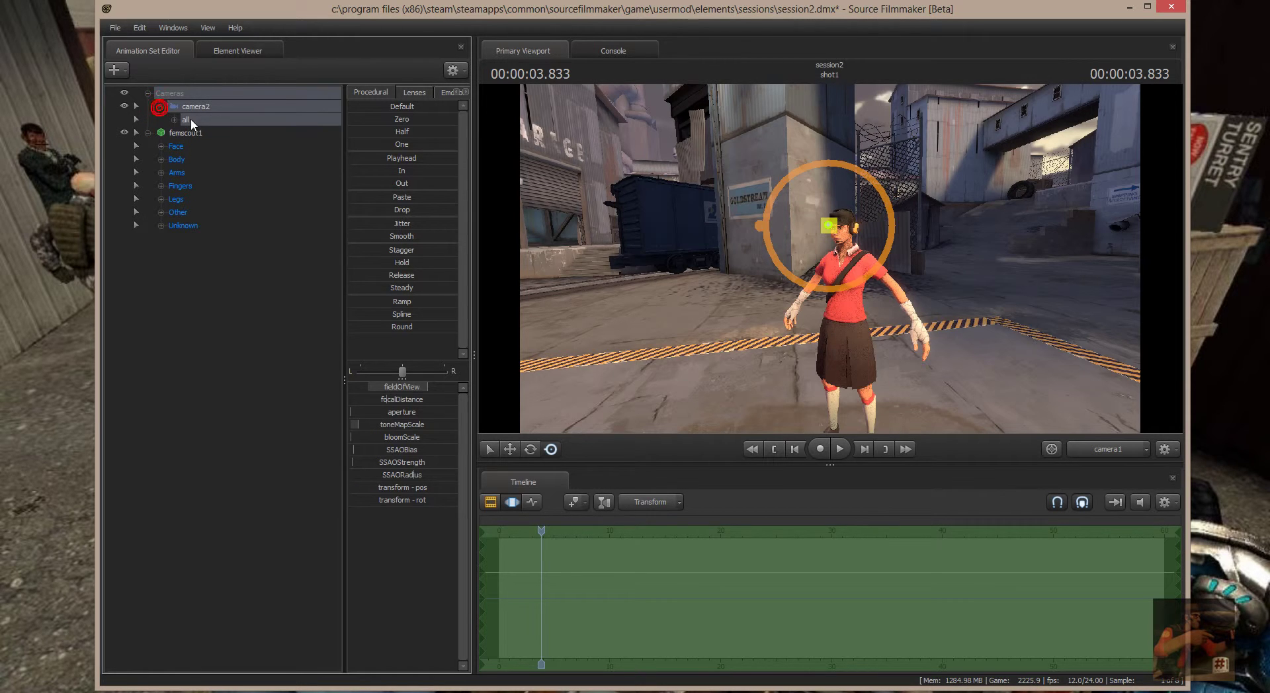
left_click(175, 119)
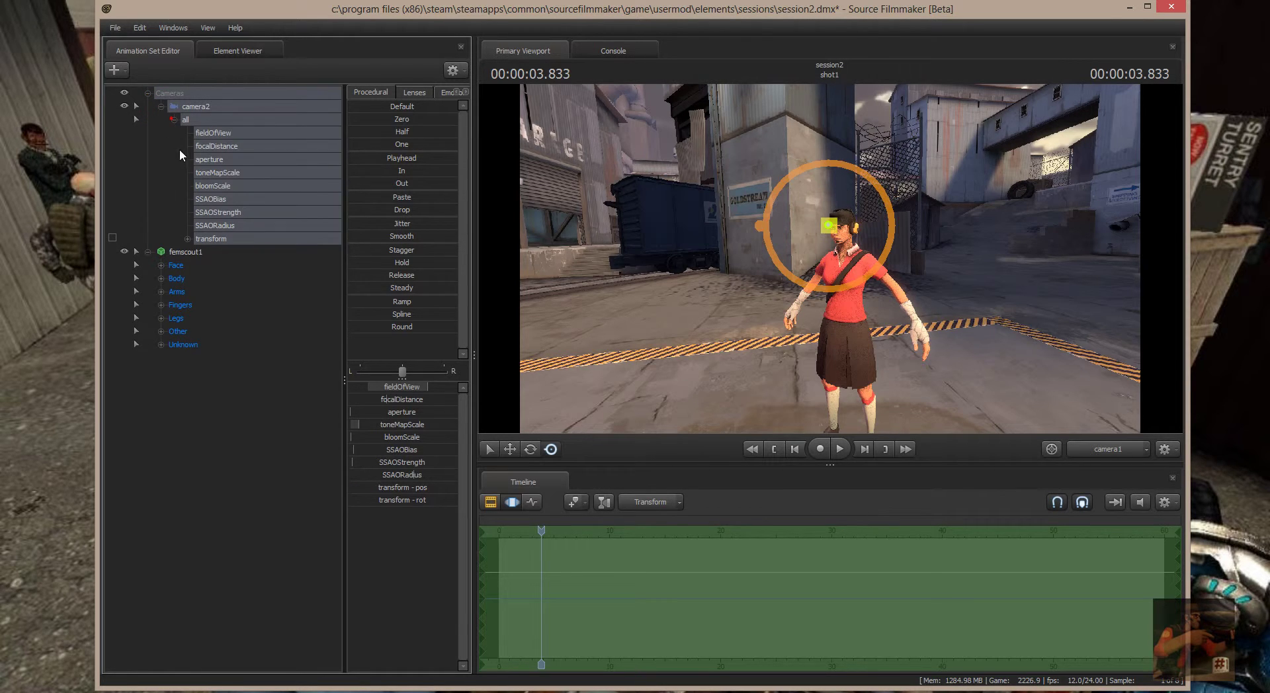
left_click(188, 239)
left_click(160, 371)
left_click(160, 371)
left_click(161, 304)
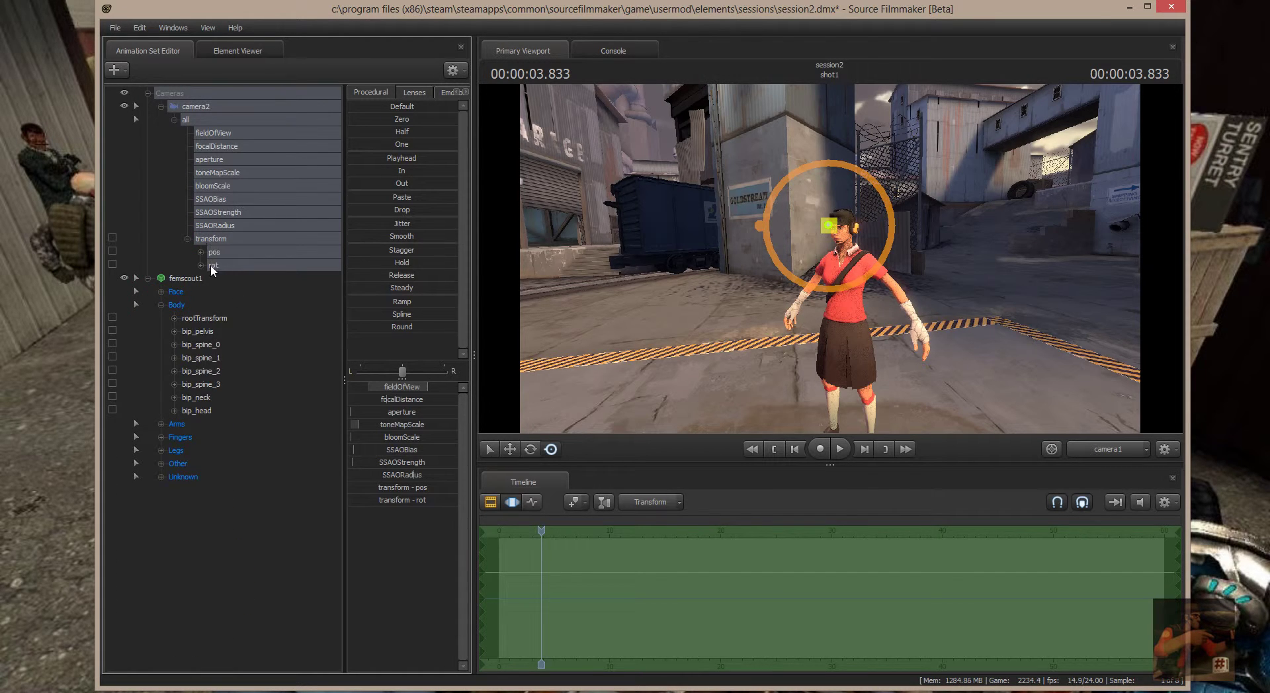
left_click(209, 317)
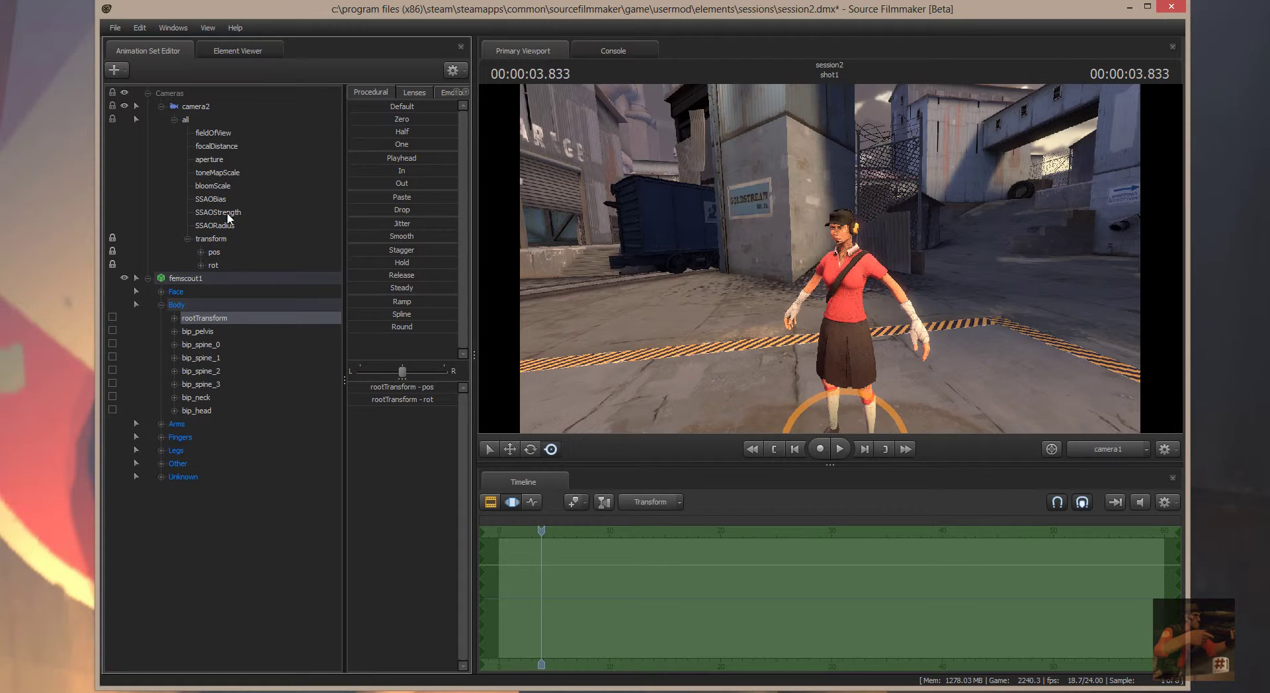
Step: Apply the Default procedural preset to all camera2 controls, then clear the selection
left_click(204, 107)
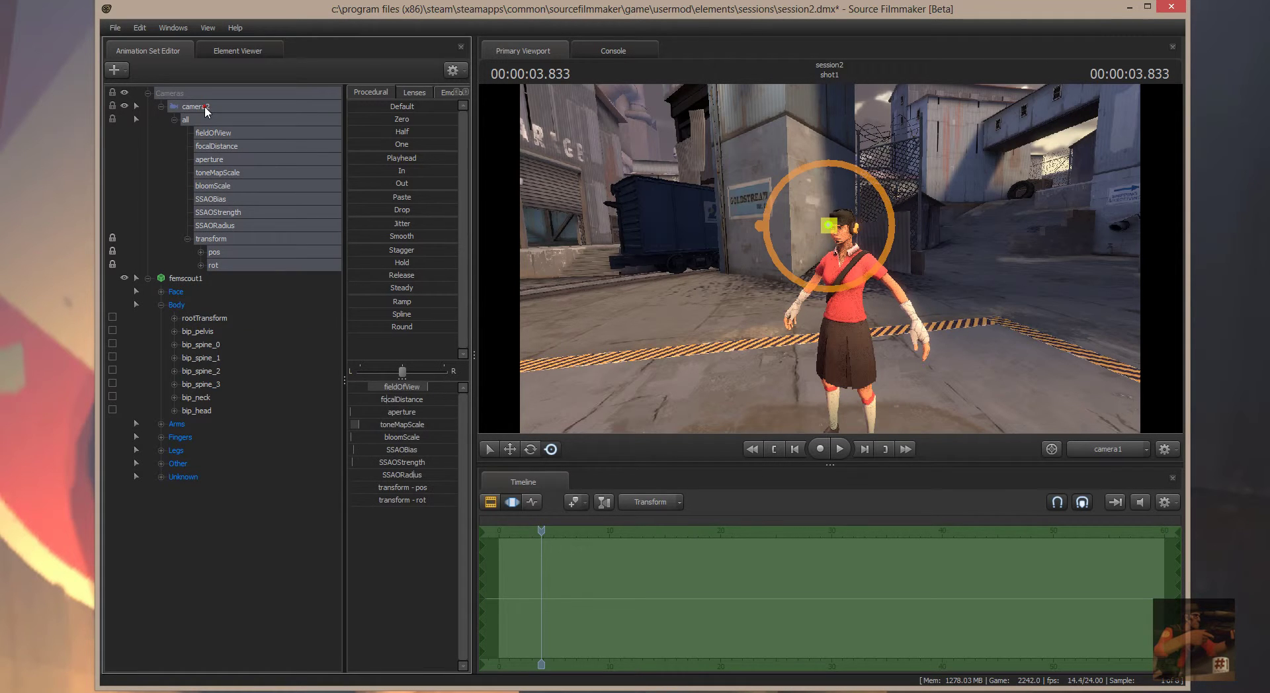
left_click(351, 104)
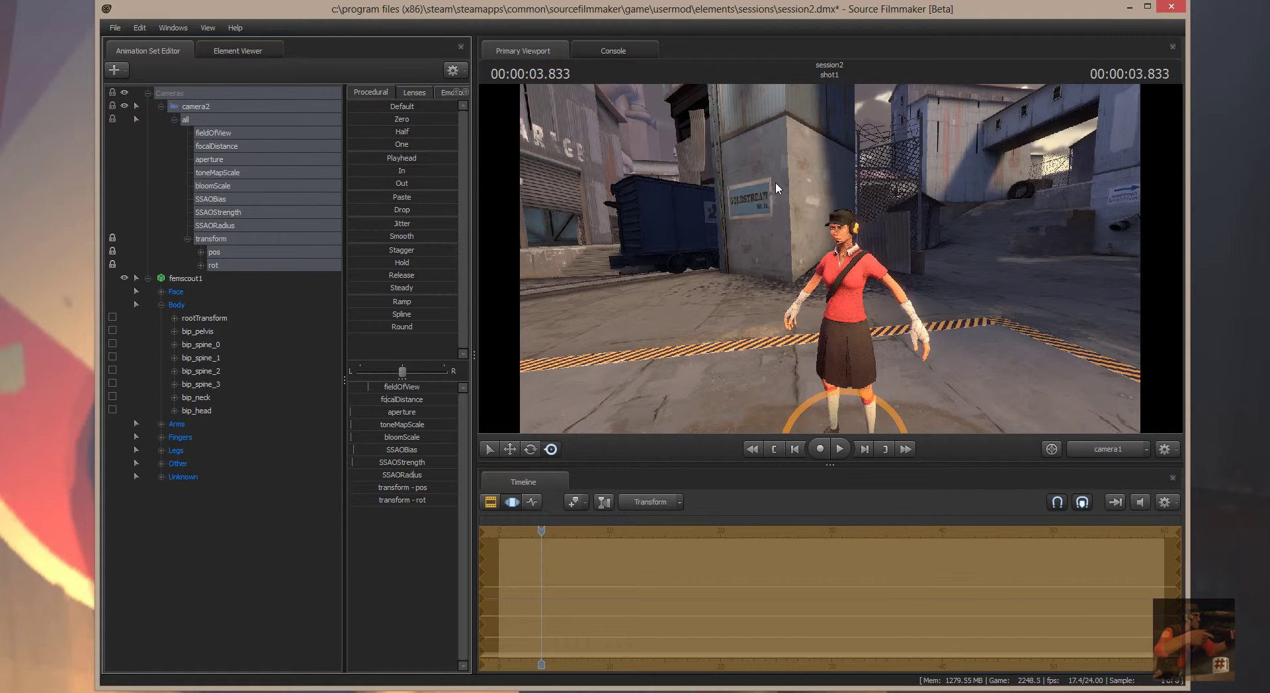
left_click(267, 557)
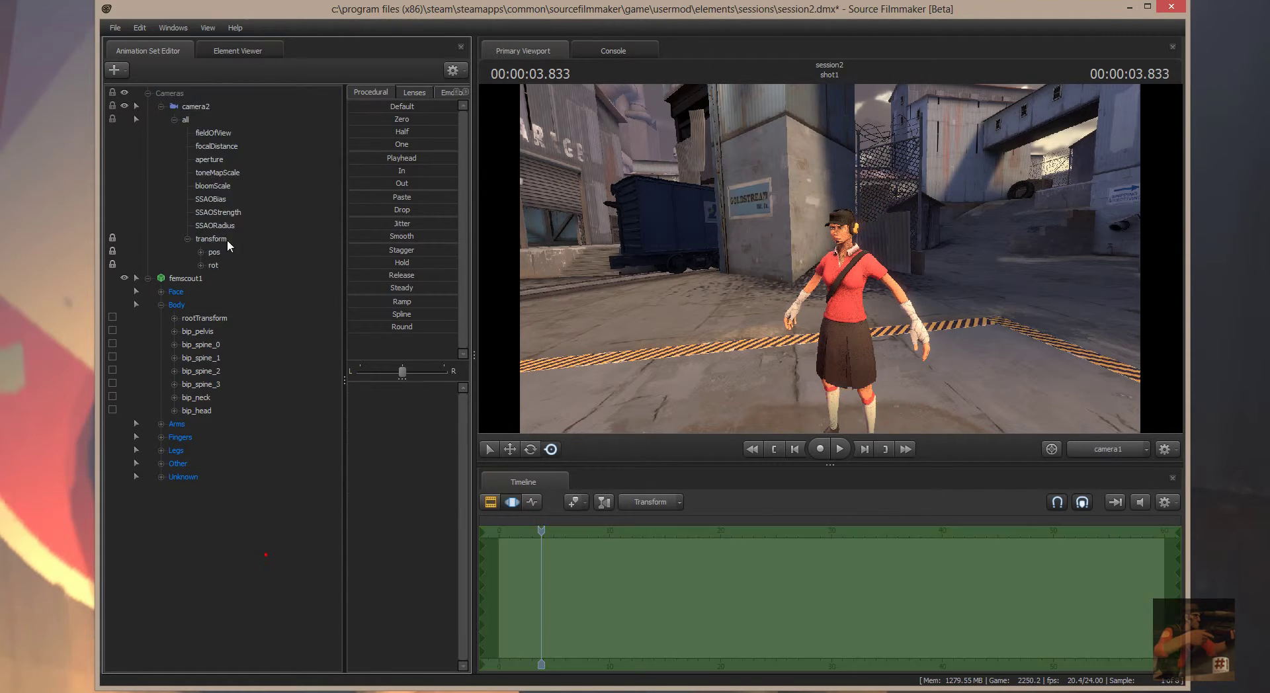
Step: Select camera2 and switch the primary viewport from the work camera to camera2's view
left_click(206, 106)
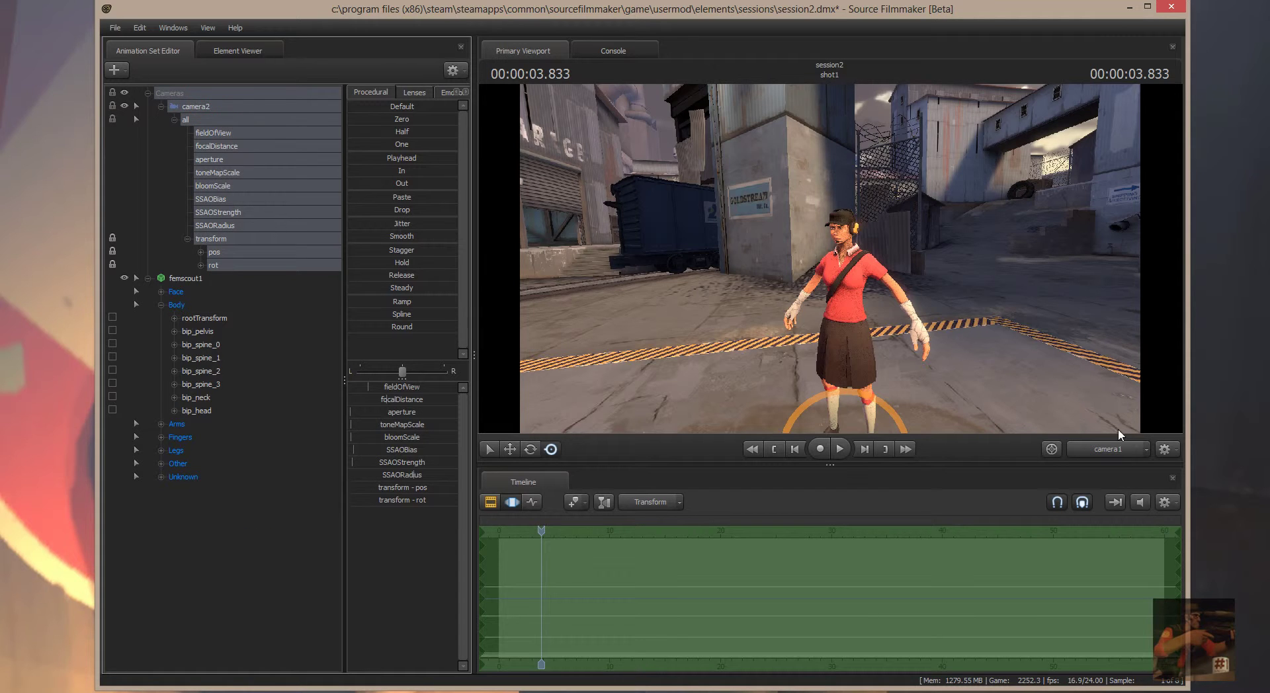
left_click(1146, 450)
mouse_move(1145, 497)
left_click(1208, 527)
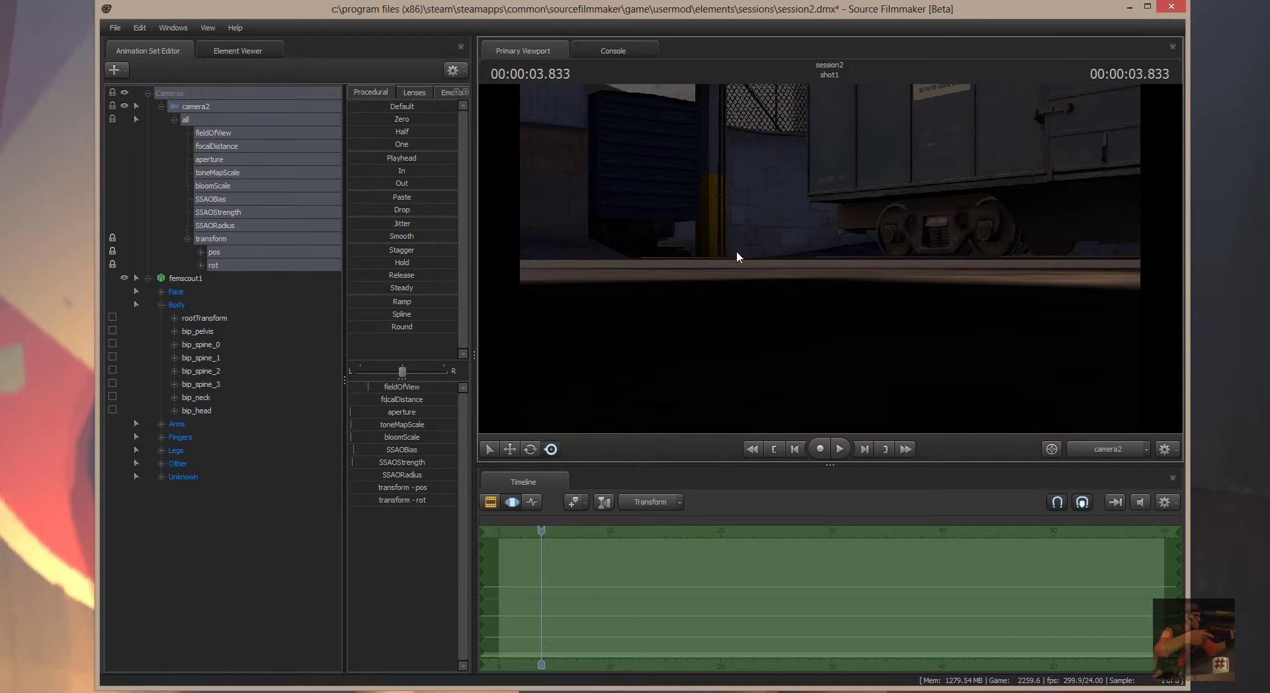
Step: With camera2 selected, narrow the timeline's time selection to about 1 to 10 seconds
left_click(209, 104)
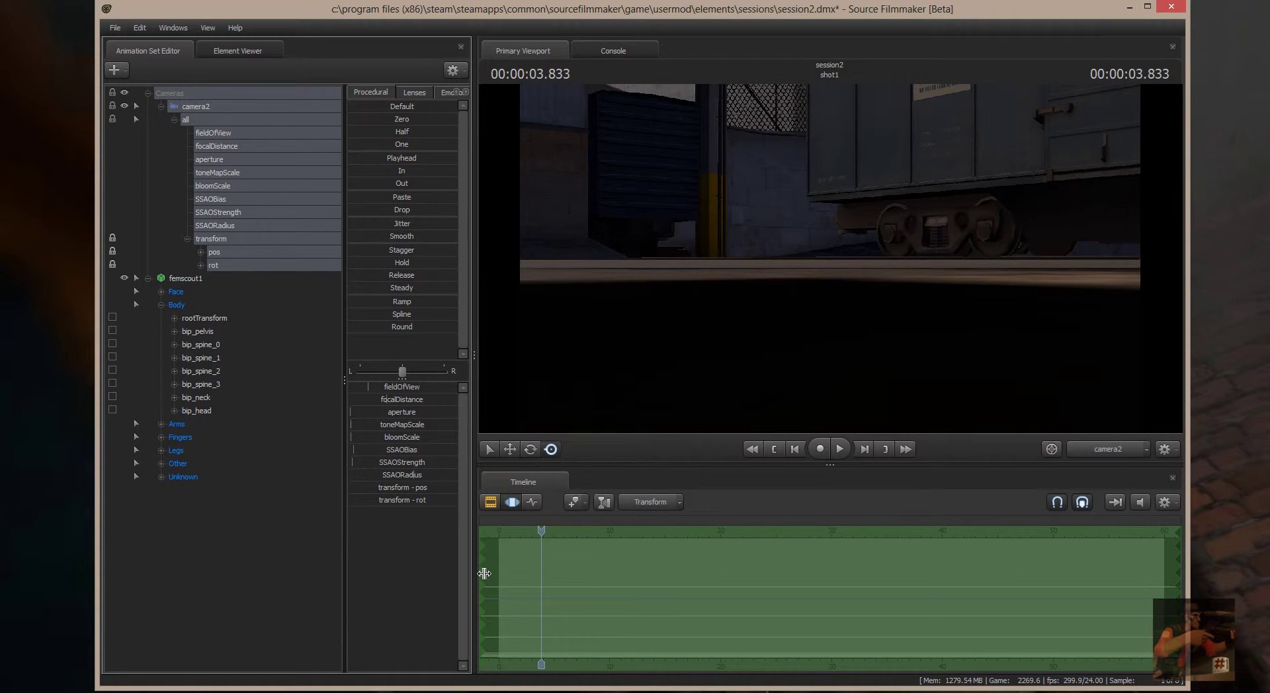
left_click_drag(483, 576, 499, 578)
left_click_drag(1161, 589, 608, 554)
left_click_drag(500, 554, 512, 554)
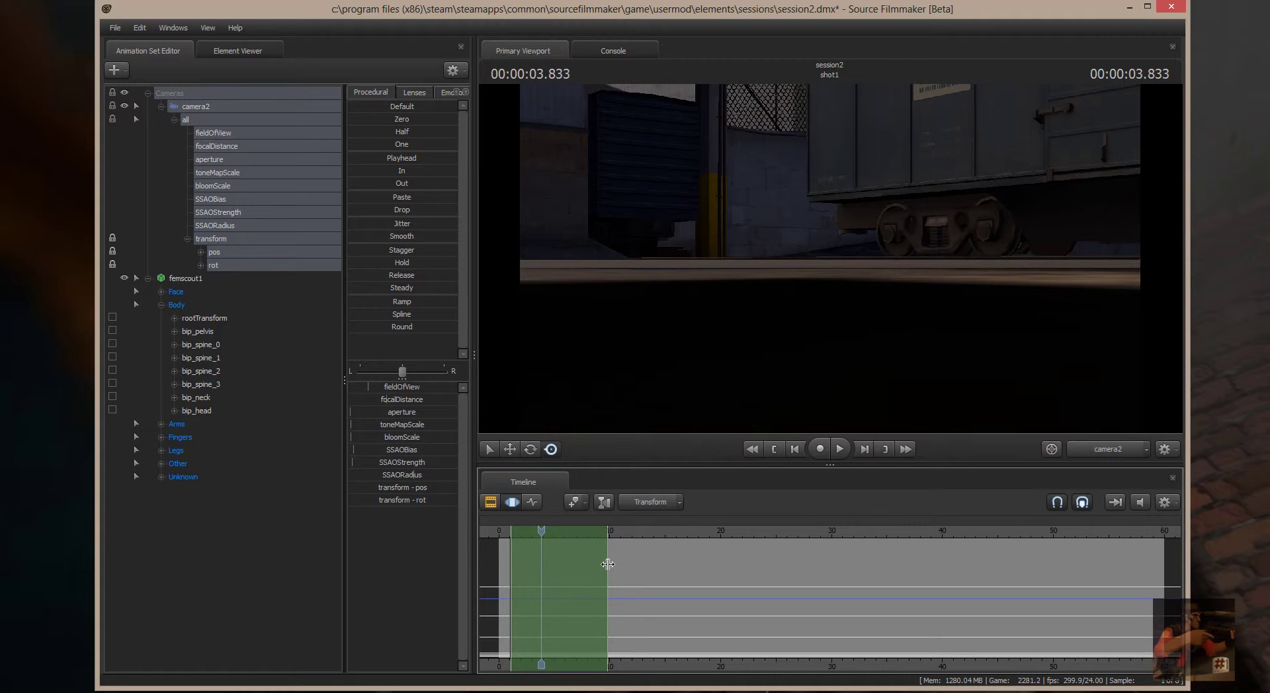
Step: Reshape the time selection around the playhead with falloffs spanning 0 to about 8 seconds, and extend its hold region to about 5 seconds
left_click_drag(607, 565, 552, 556)
scroll(584, 572, "up", 5, "shift")
scroll(584, 573, "up", 10)
scroll(578, 568, "up", 4)
scroll(579, 568, "up", 2)
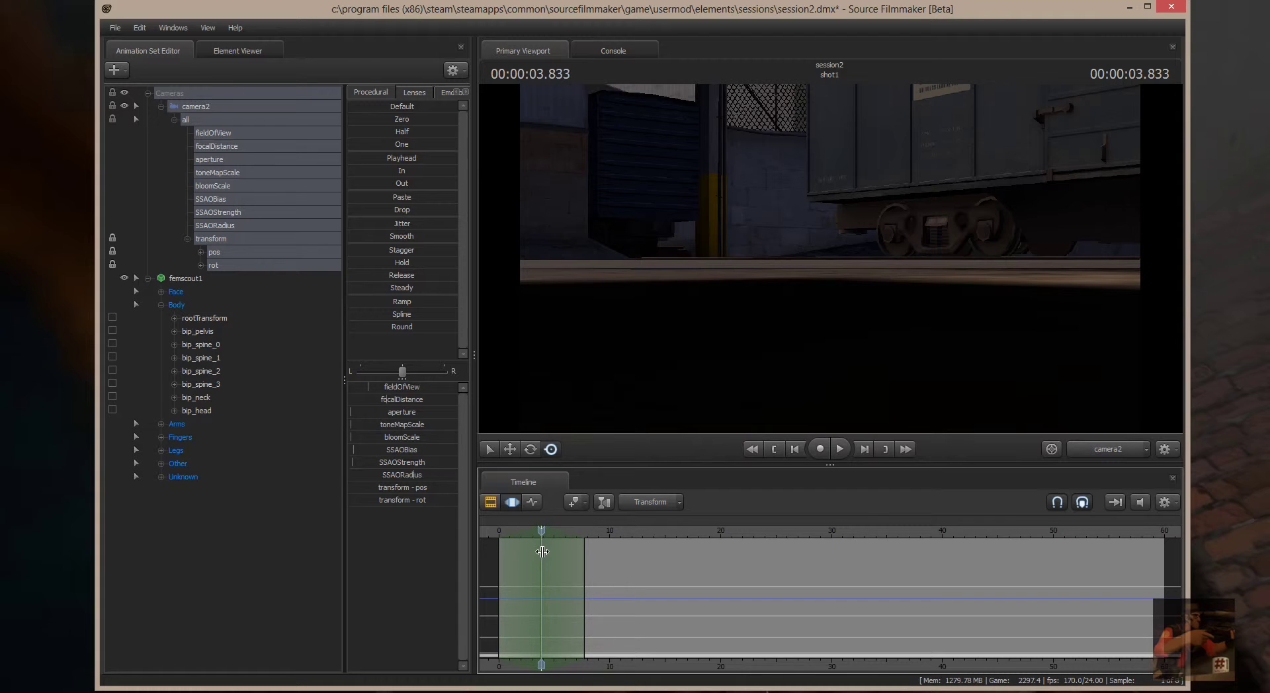
left_click_drag(542, 551, 555, 553)
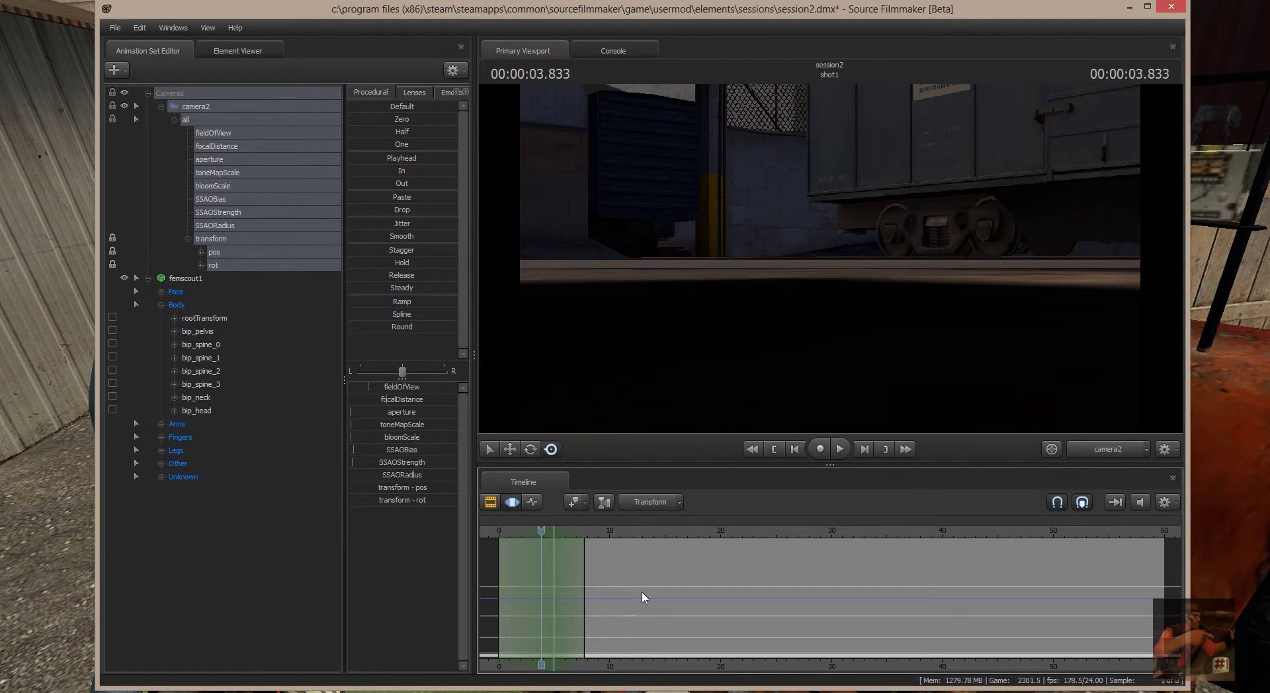
scroll(645, 598, "up", 2)
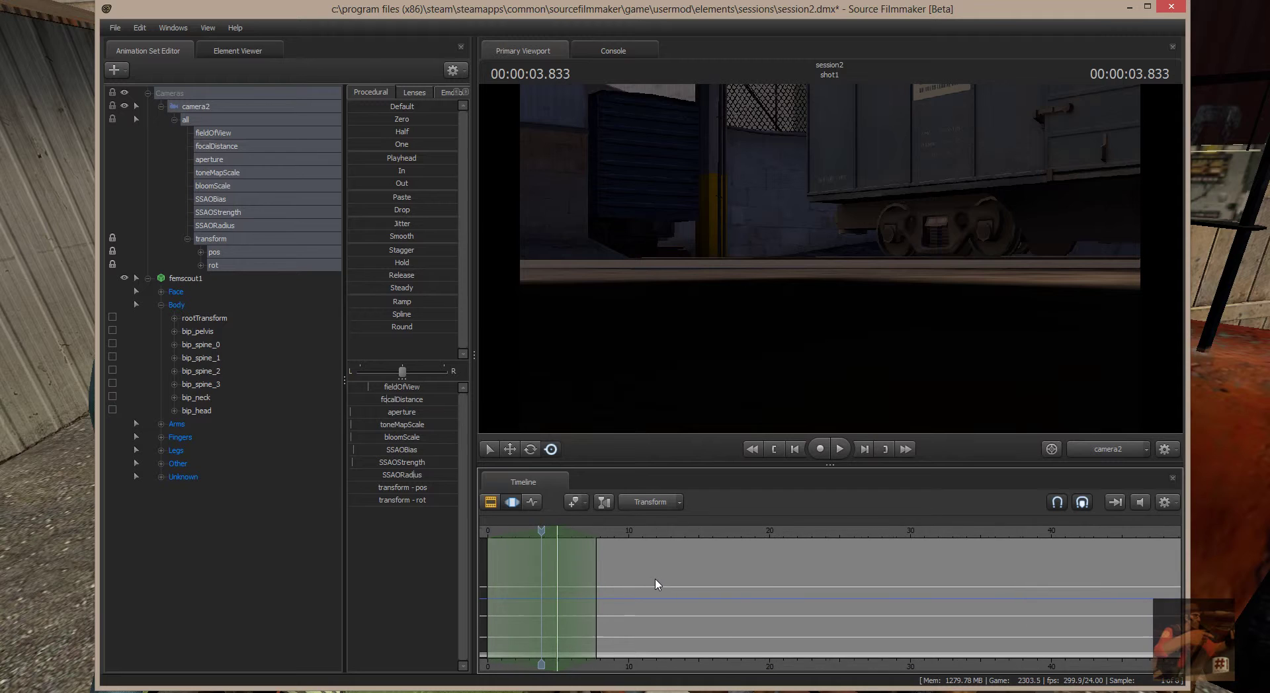
Step: Move the playhead to about 5 seconds and widen the time selection's falloffs around it to span about 0 to 10 seconds
scroll(613, 586, "down", 2)
mouse_move(500, 579)
left_mouse_down()
mouse_move(571, 578)
mouse_move(547, 574)
mouse_move(660, 609)
mouse_move(553, 580)
left_mouse_up()
scroll(552, 580, "up", 8)
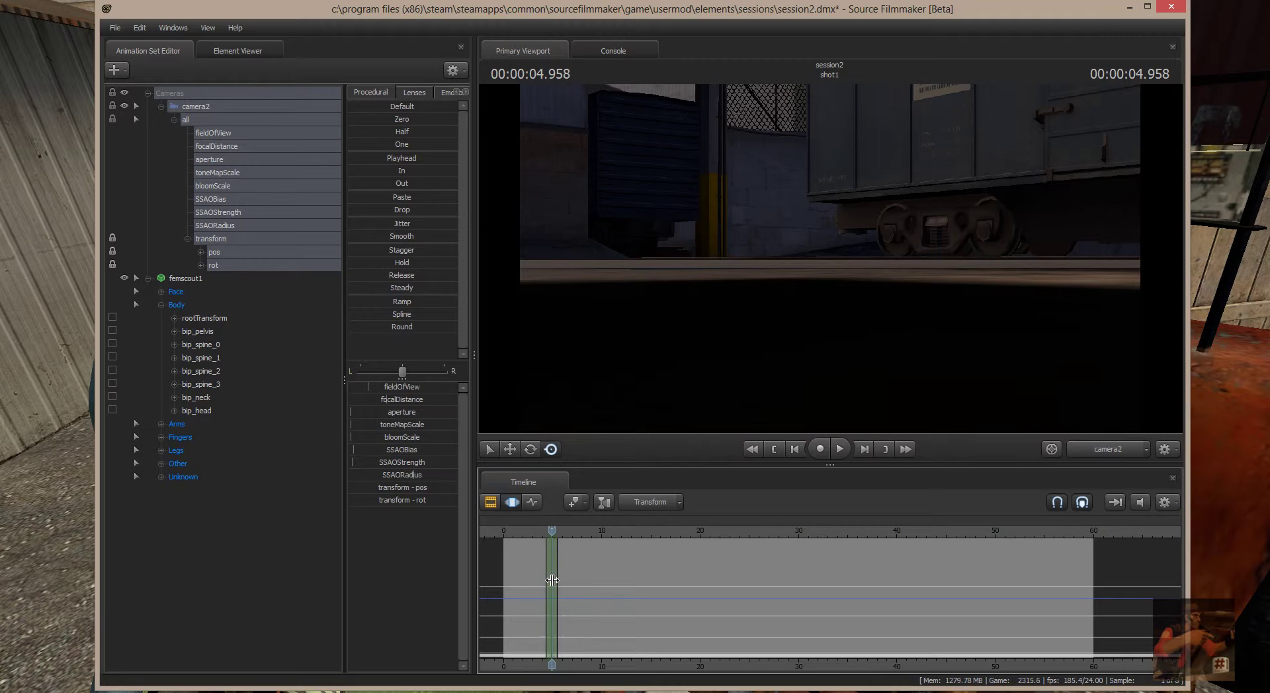
scroll(552, 580, "up", 7)
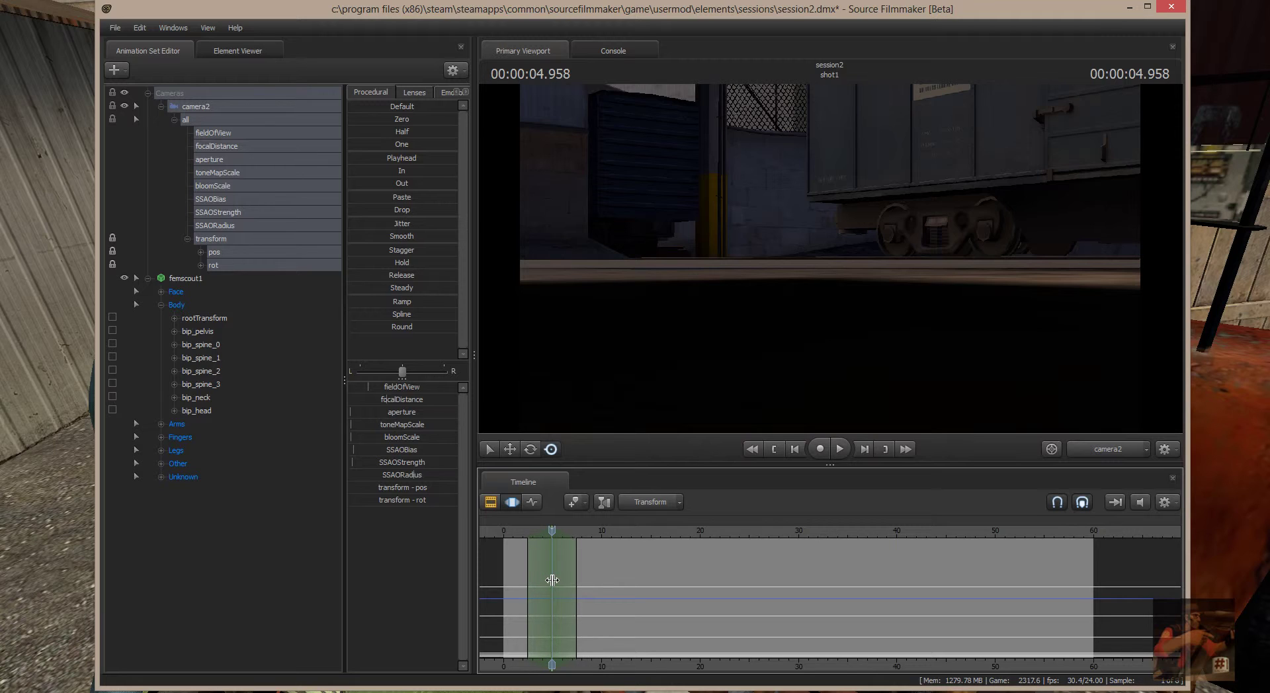
scroll(553, 580, "up", 6)
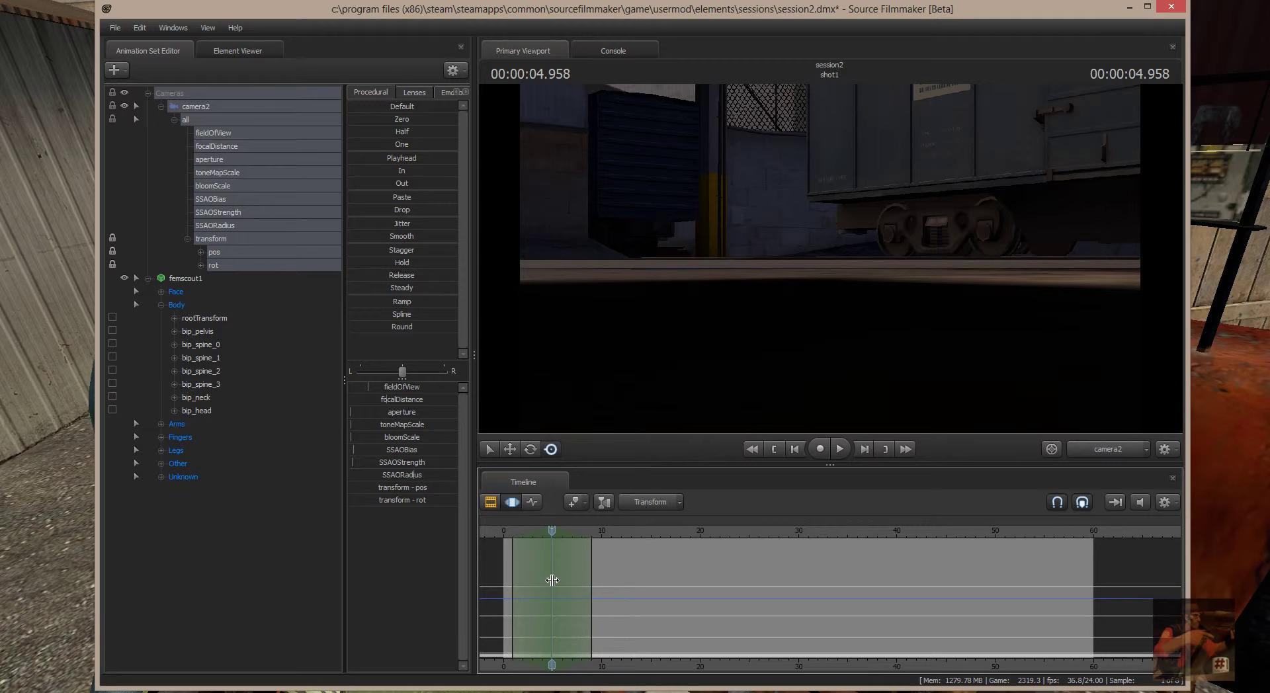
scroll(552, 580, "up", 3)
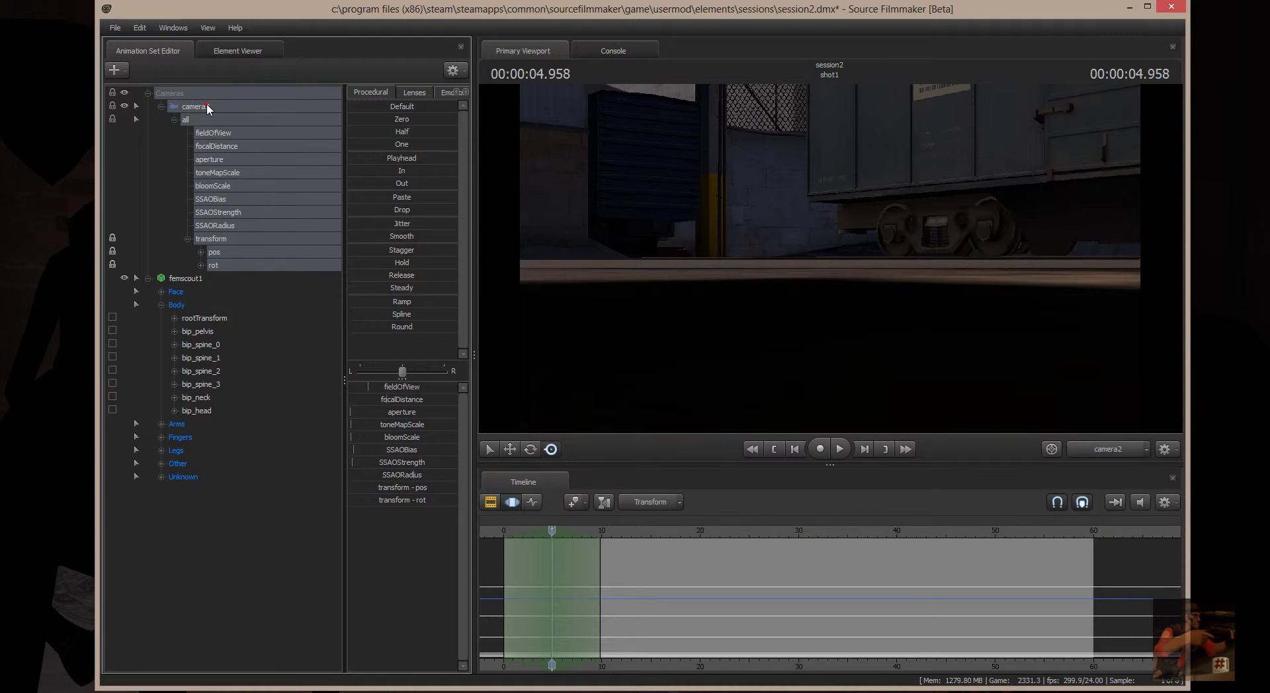
Step: Move and turn camera2 in the viewport so it frames the femscout model's head and upper body from the front
left_click(867, 343)
left_click_drag(867, 342, 832, 258)
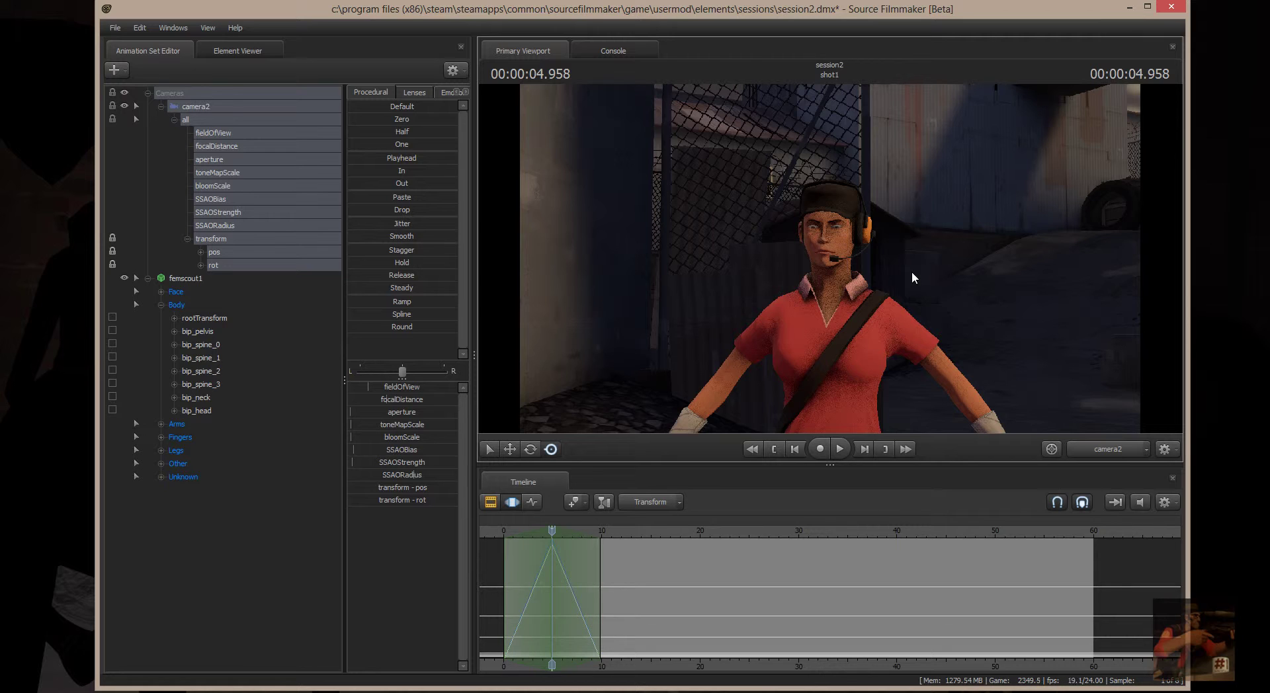
Step: Play back the shot through camera2 to review the camera move, leaving the playhead at about 18 seconds
left_click(839, 450)
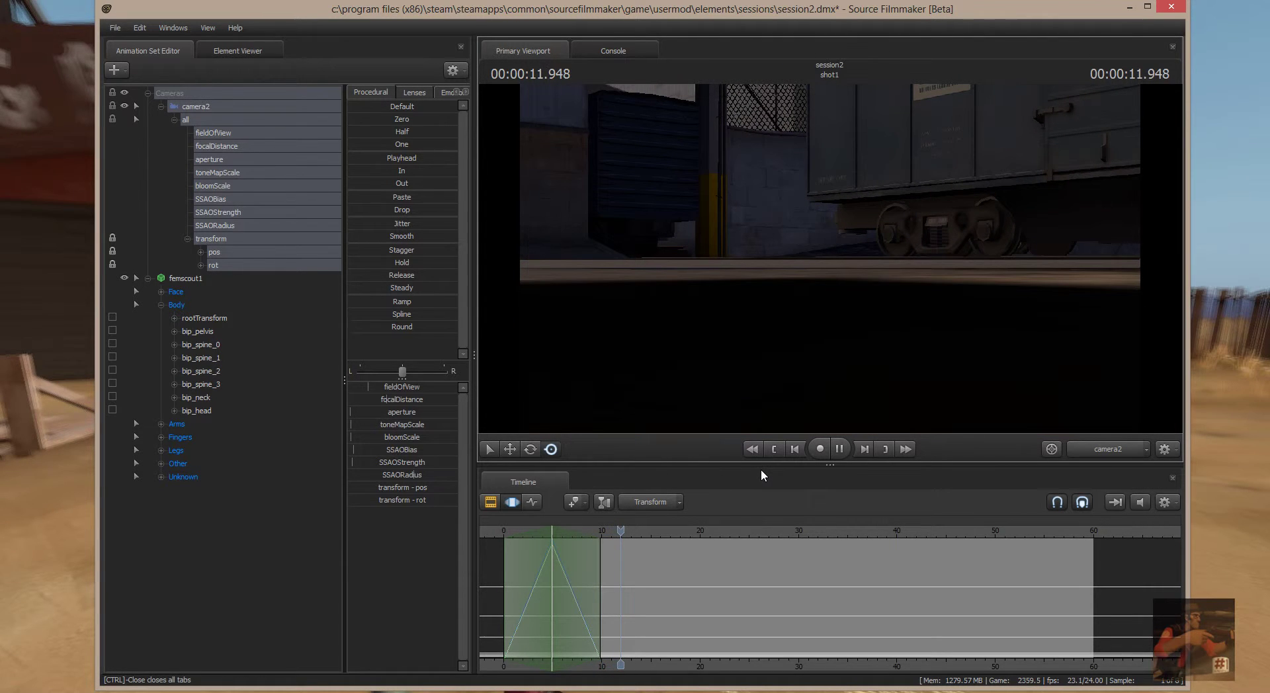
left_click(841, 449)
key("Home")
key("space")
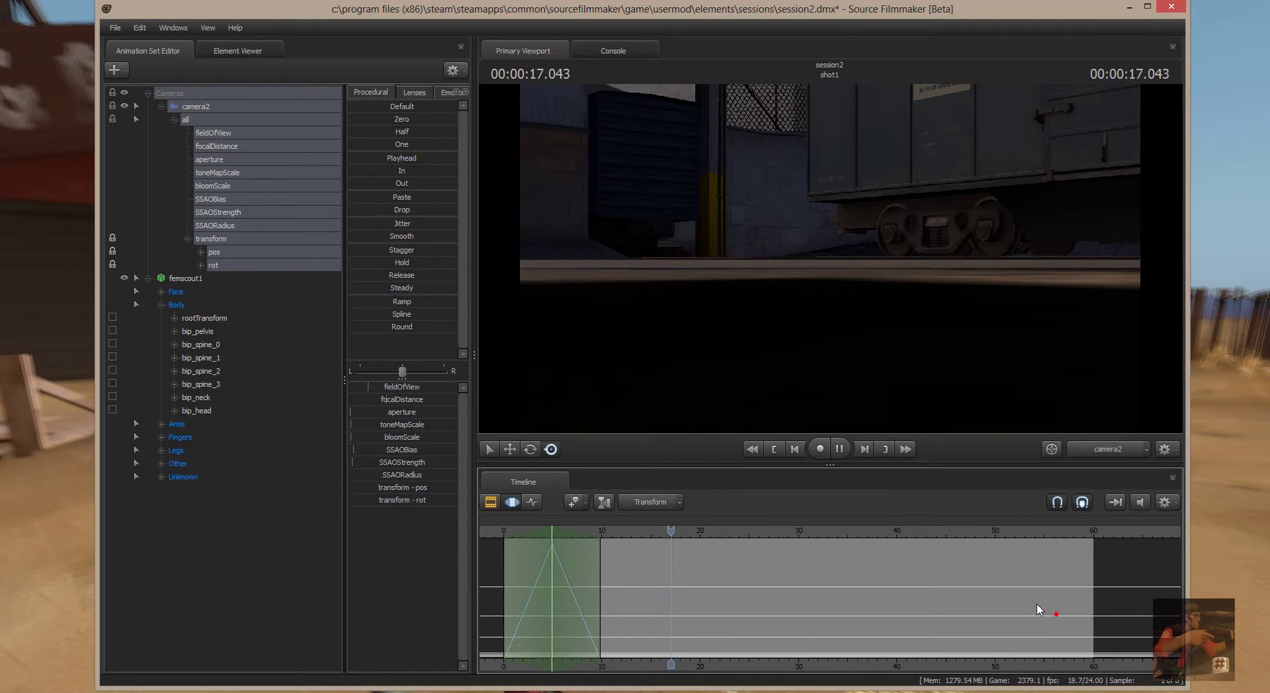
left_click_drag(689, 532, 684, 531)
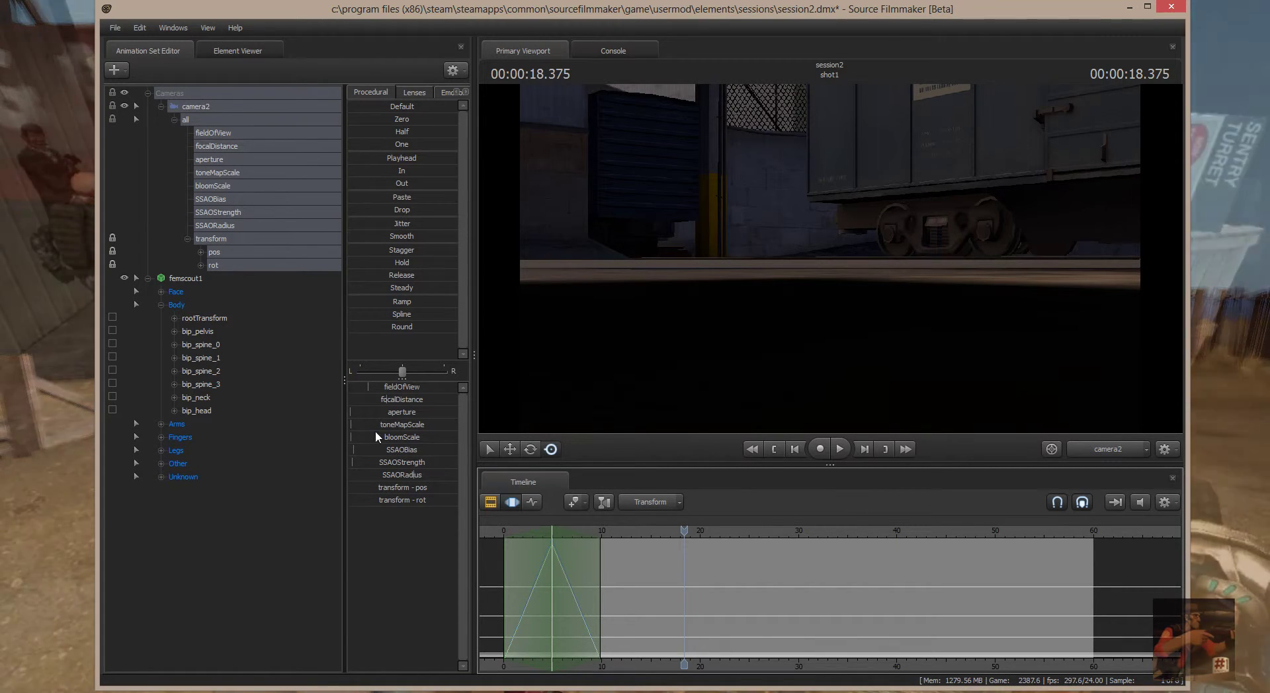
Step: Adjust camera2's fieldOfView and aperture values within the falloff time selection
mouse_move(368, 386)
left_mouse_down()
mouse_move(439, 387)
mouse_move(420, 386)
mouse_move(424, 403)
mouse_move(396, 387)
mouse_move(454, 387)
mouse_move(350, 424)
mouse_move(384, 434)
left_mouse_up()
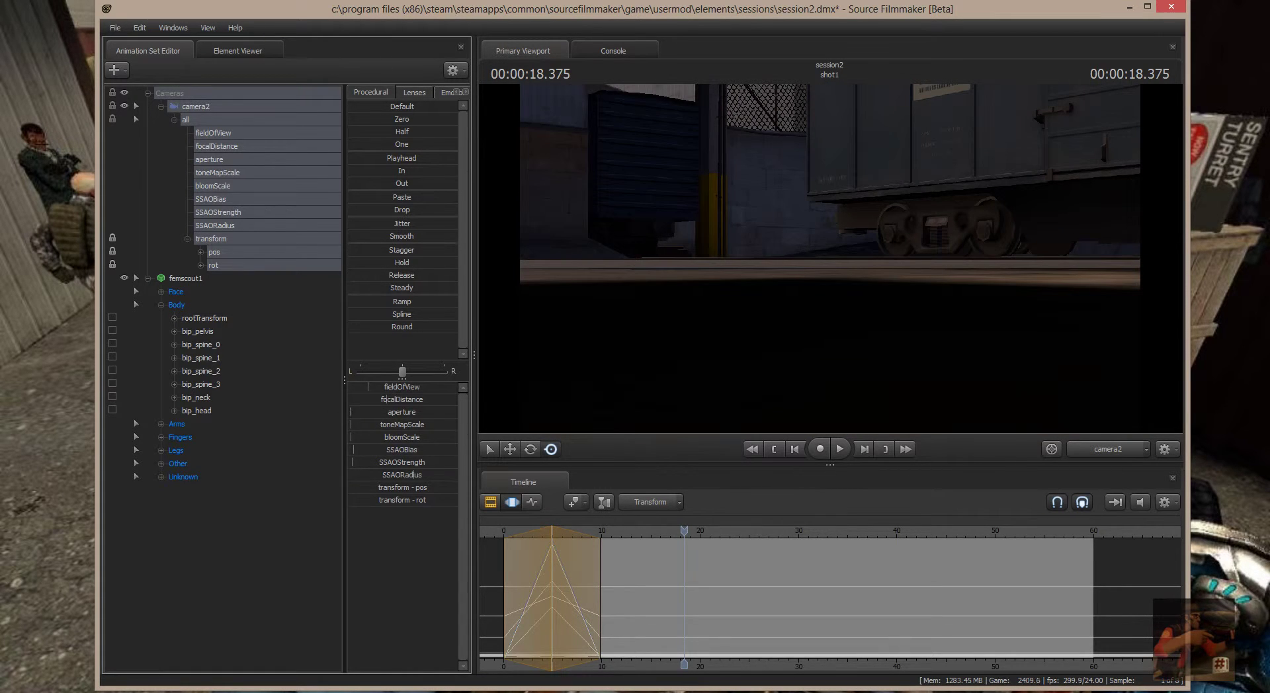
left_click_drag(352, 411, 430, 412)
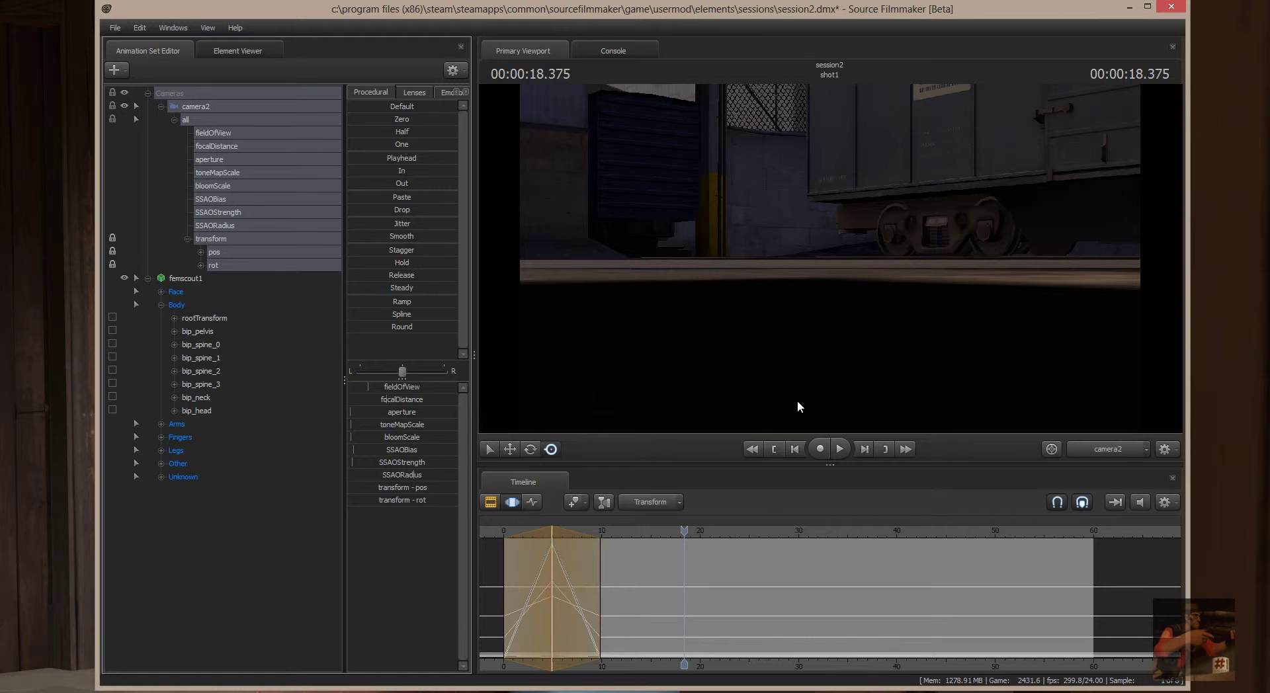
Step: Return the playhead to the shot's start and play past the time selection to review camera2's animated lens changes
left_click_drag(684, 531, 502, 530)
left_click(839, 449)
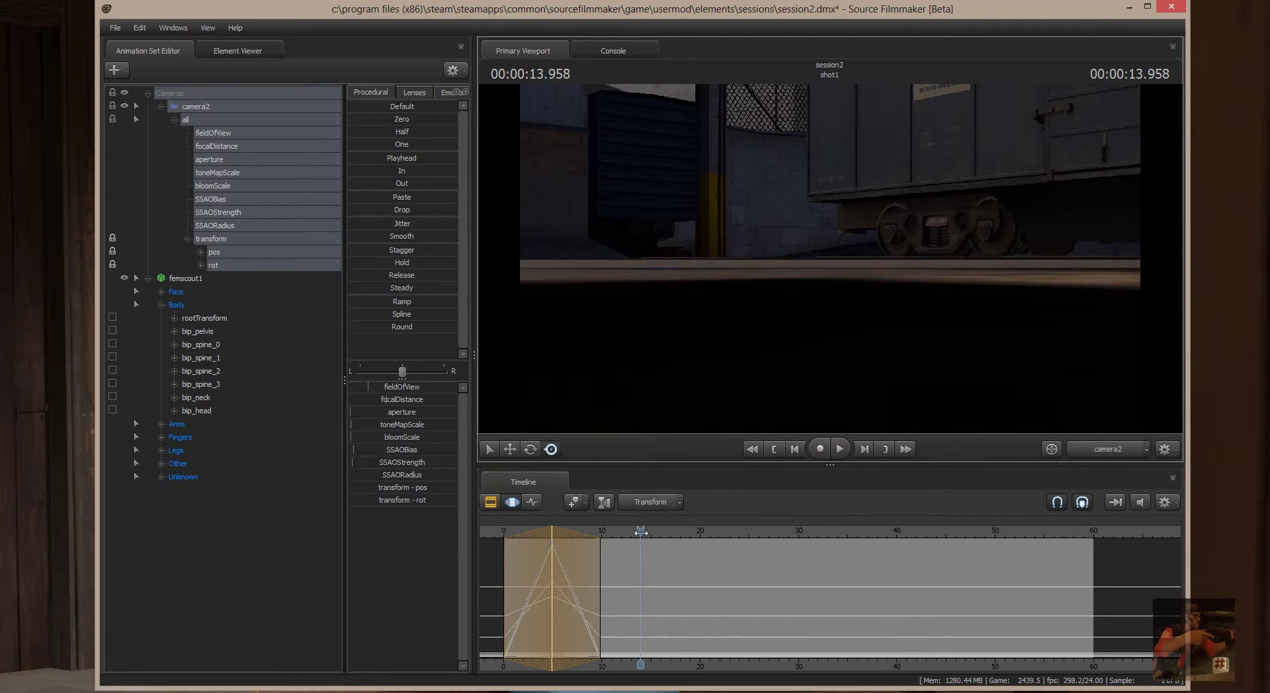
left_click_drag(641, 532, 501, 527)
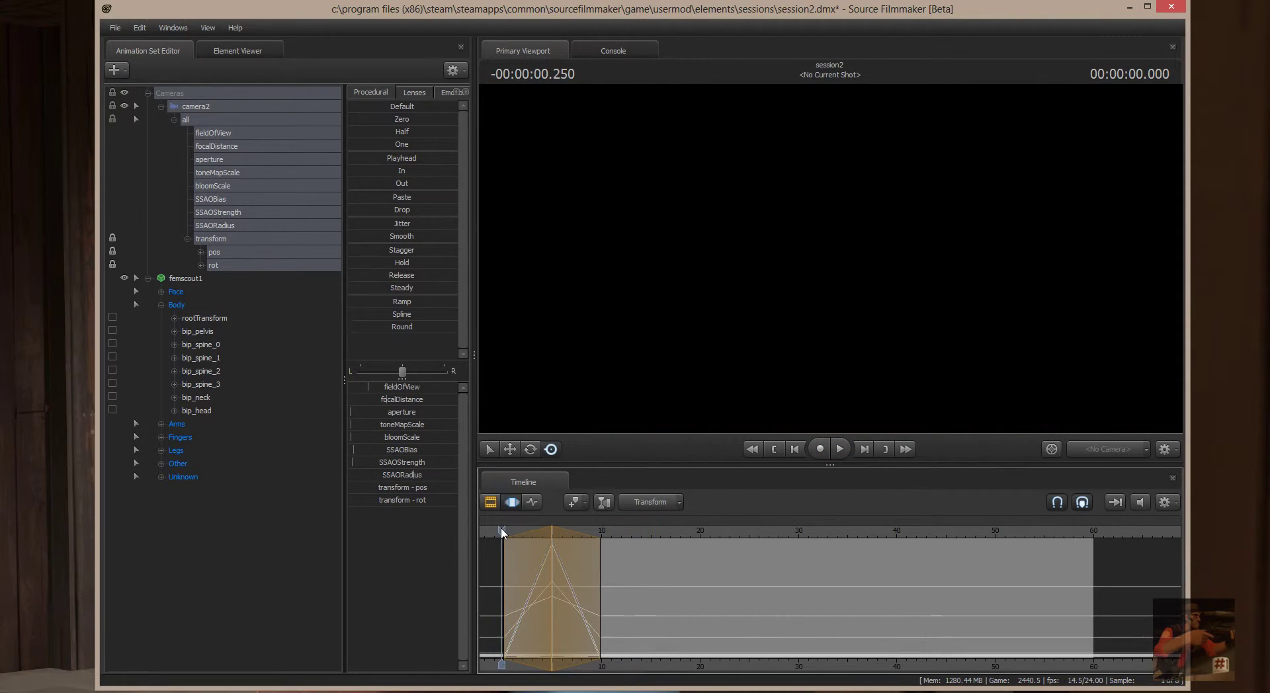
left_click(839, 449)
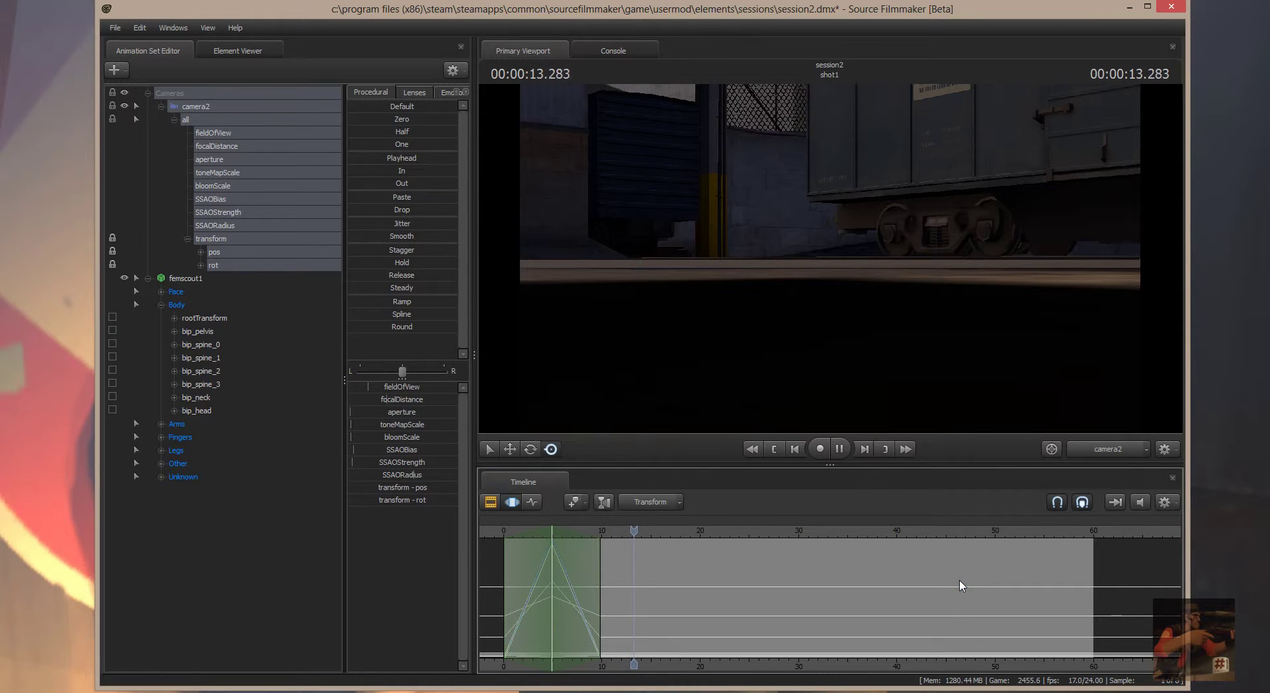
left_click(841, 451)
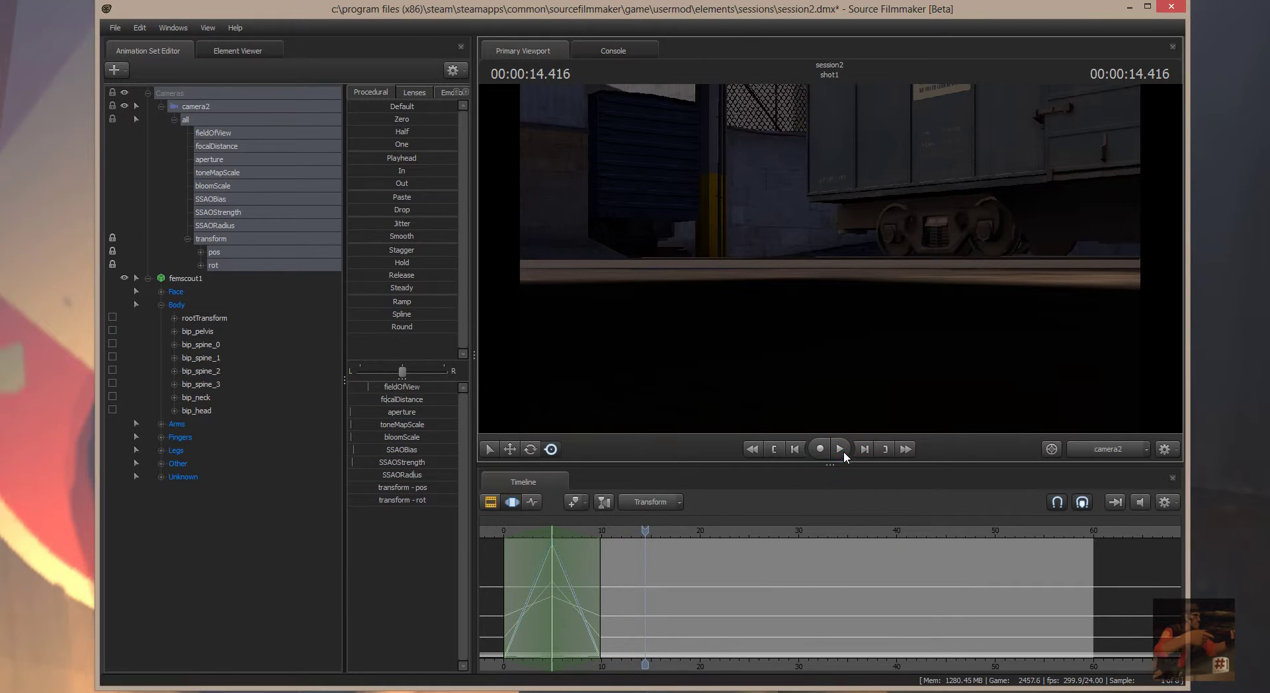